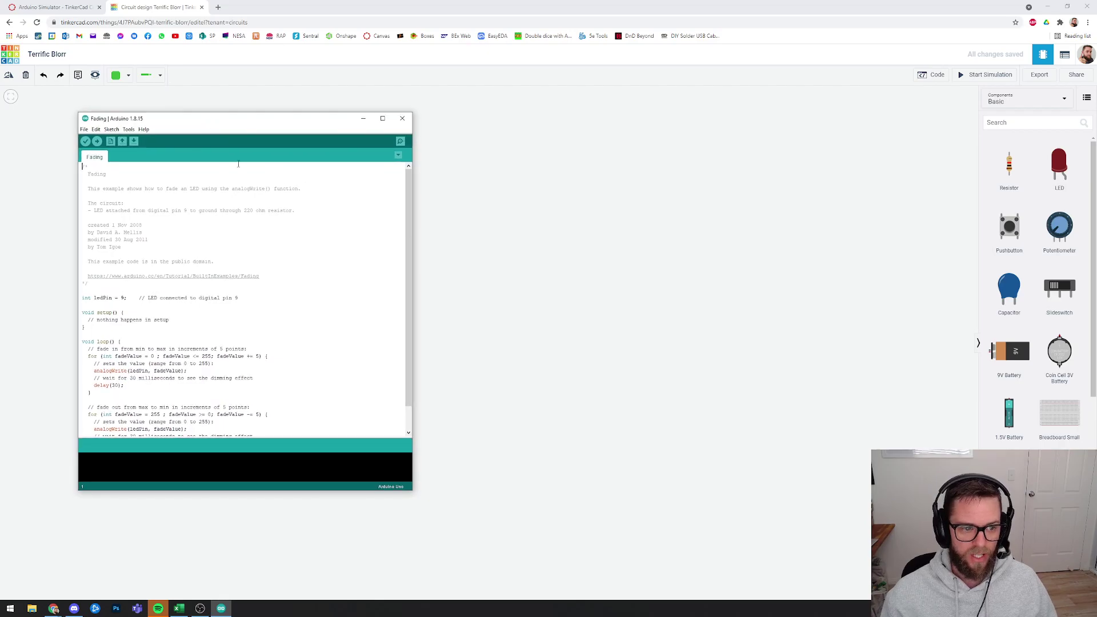
- Open the built-in Blink example from the Basics examples and close the Fading sketch
drag(196, 121, 227, 116)
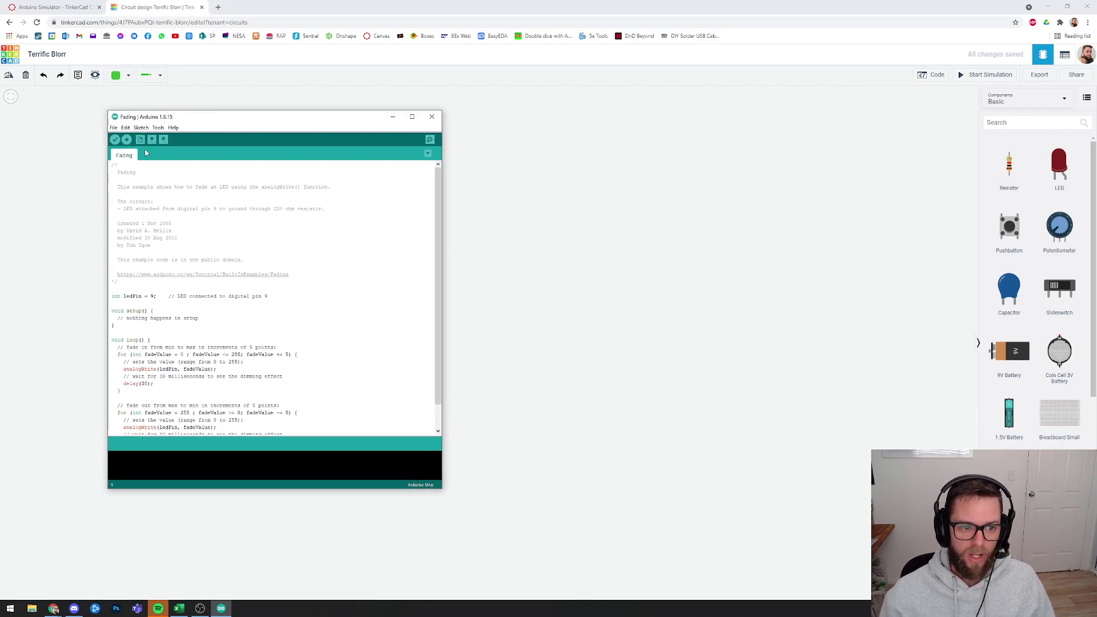
click(114, 128)
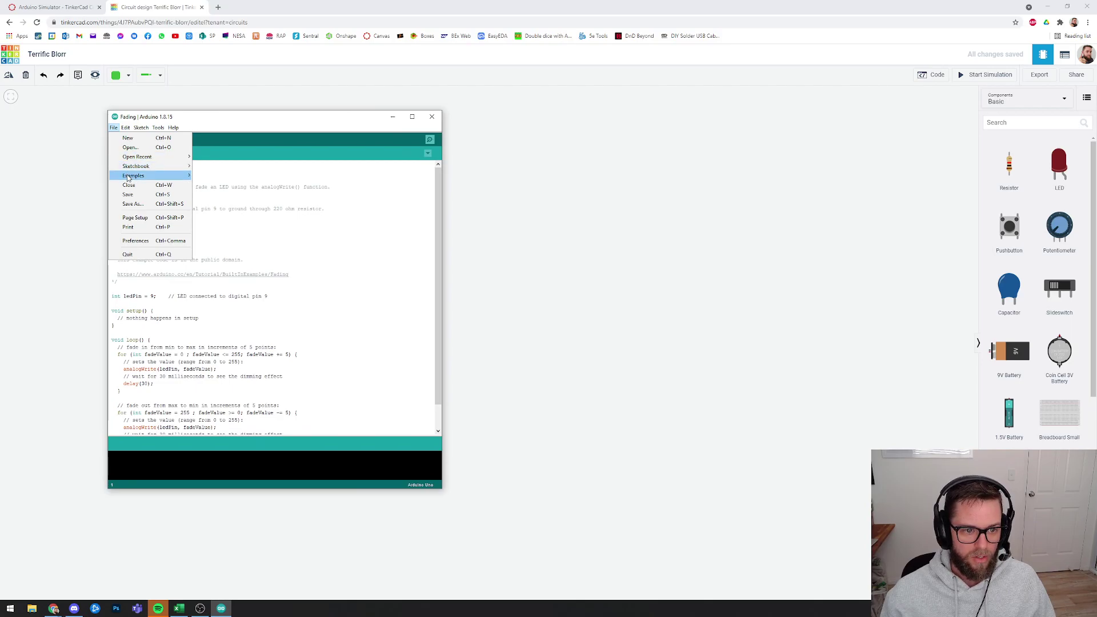
mouse_move(137, 175)
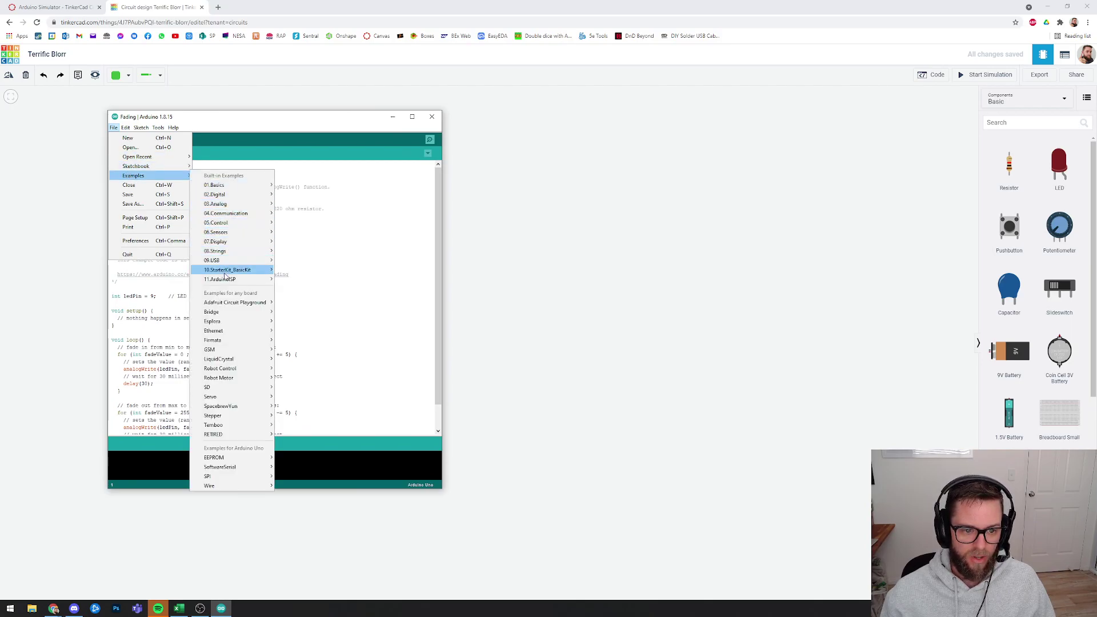
mouse_move(220, 190)
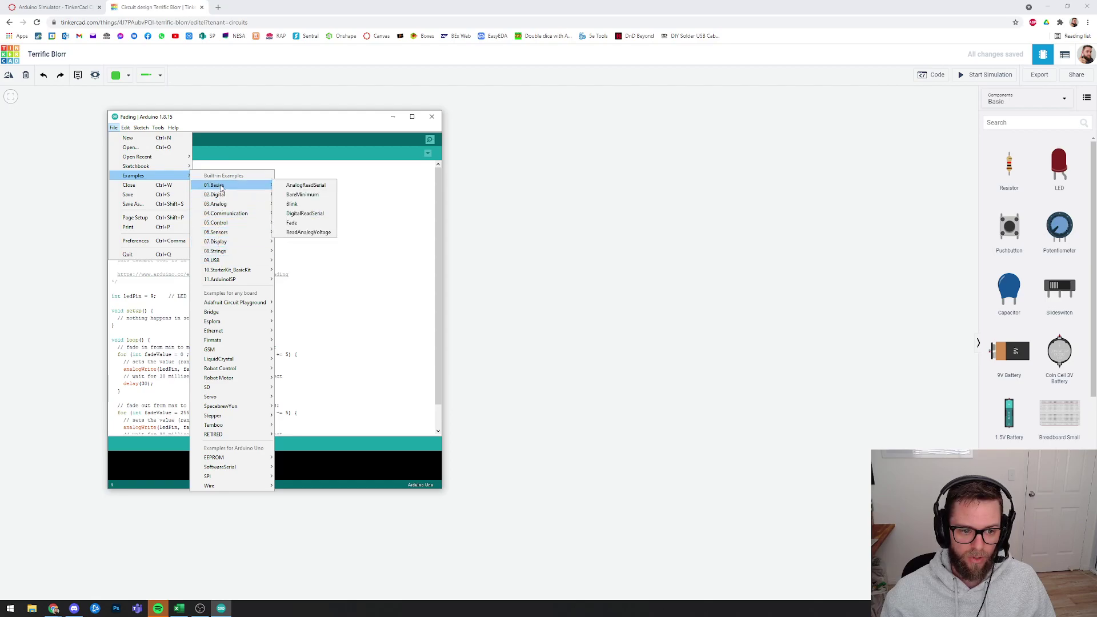
click(317, 205)
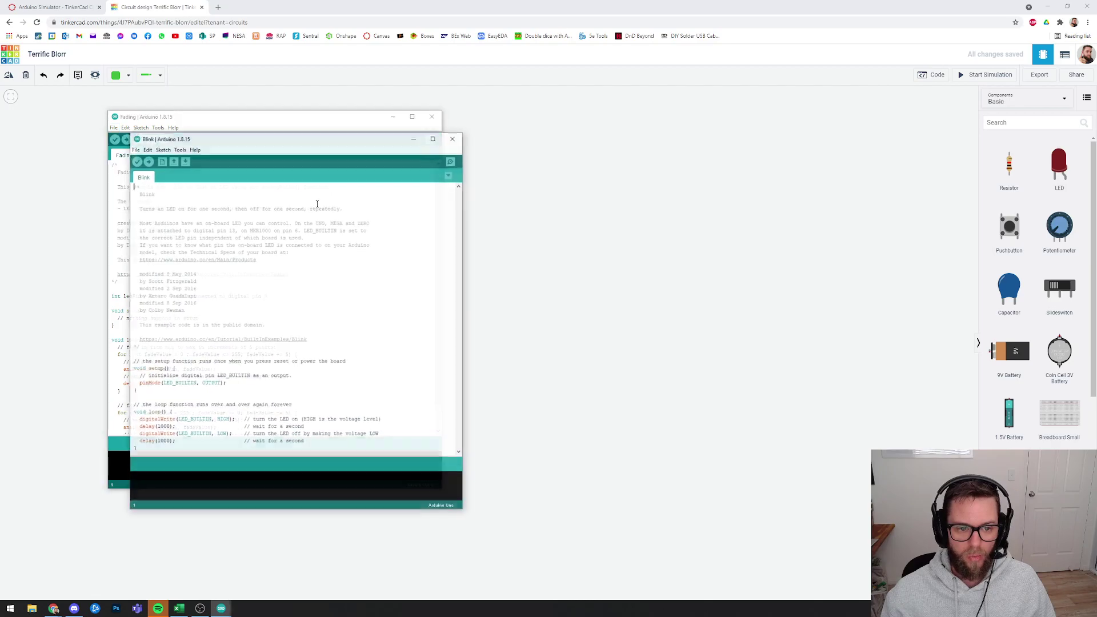
click(434, 119)
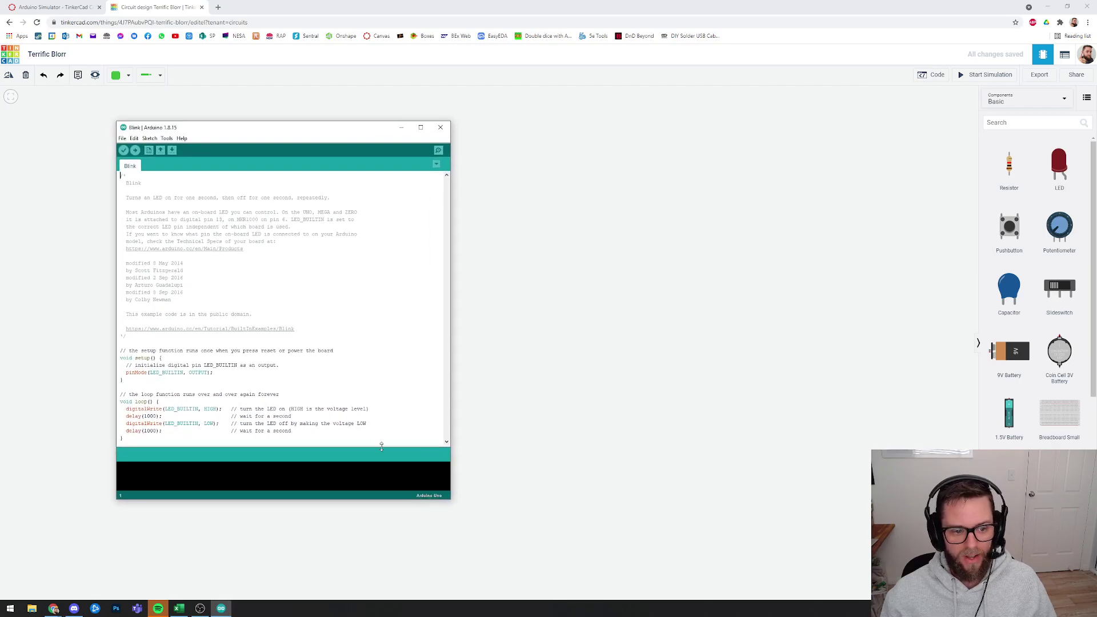
- Enlarge the Blink sketch window and delete the whole introductory comment block above the setup function's comment
drag(451, 492, 485, 541)
click(368, 447)
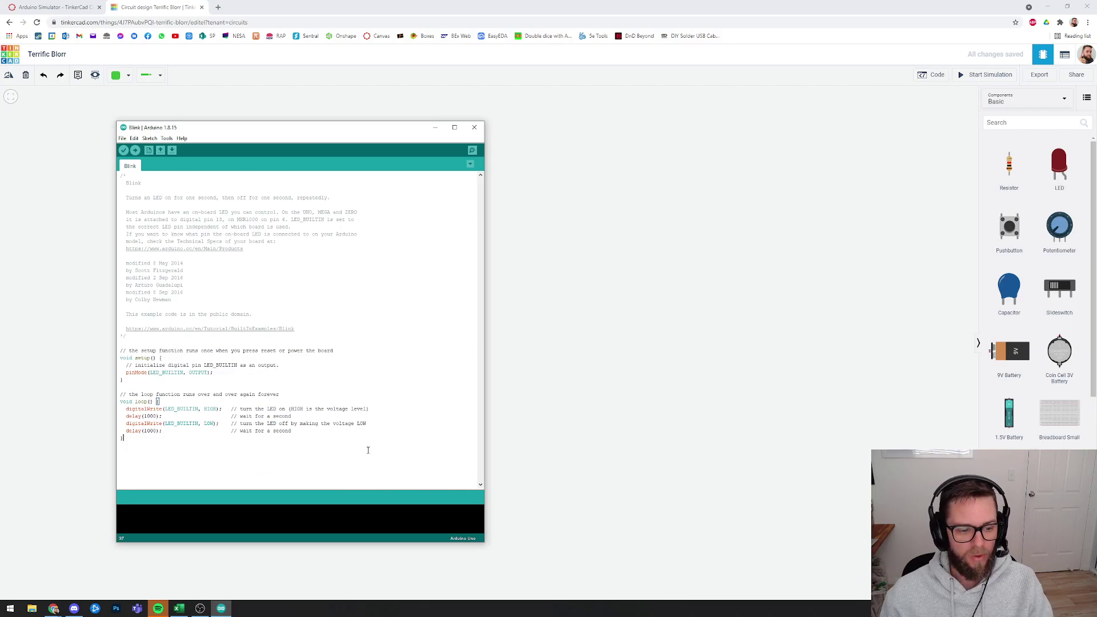
drag(348, 446, 148, 185)
click(212, 333)
drag(147, 336, 122, 174)
click(385, 325)
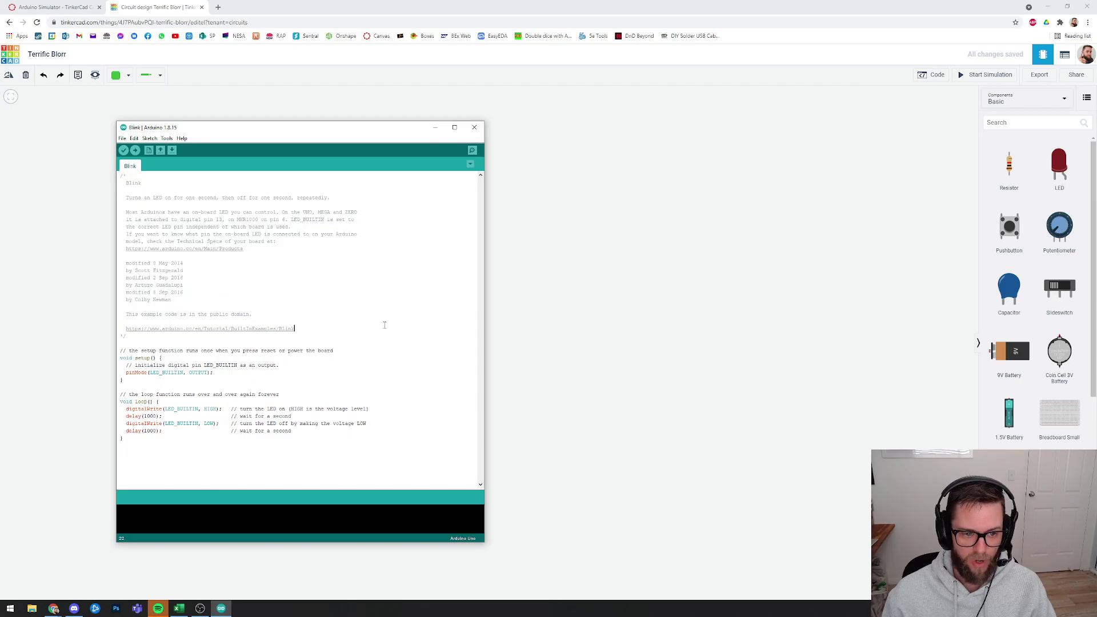
drag(360, 330, 115, 191)
key(BackSpace)
key(BackSpace)
key(Delete)
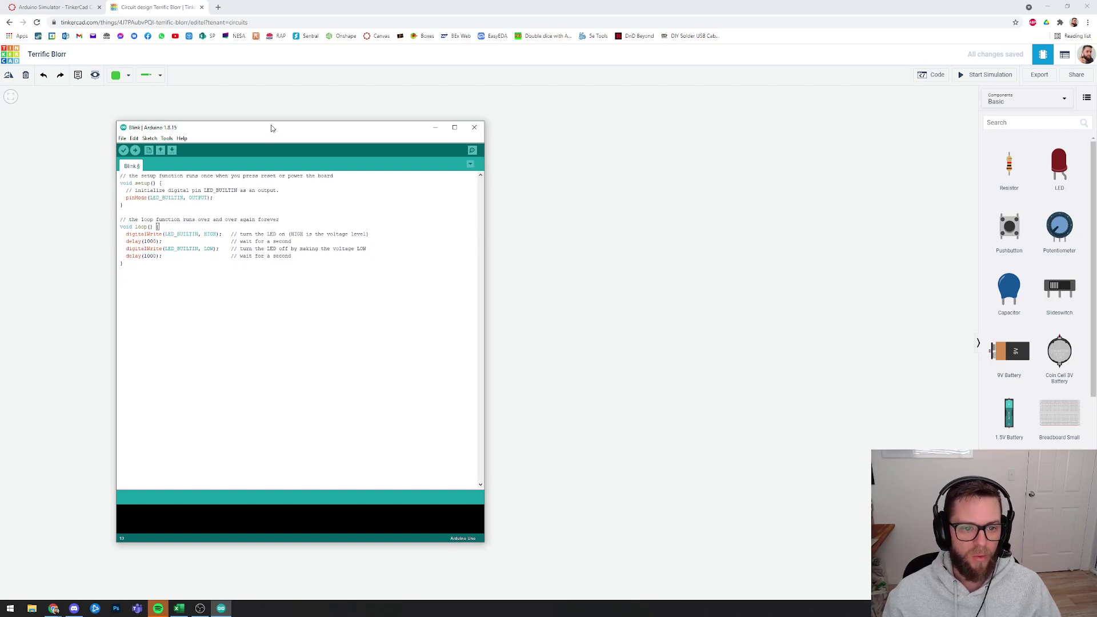
- Examine the overall structure of the Blink sketch, comparing the setup and loop functions and what each one encloses
drag(269, 127, 339, 149)
drag(365, 283, 229, 249)
click(301, 226)
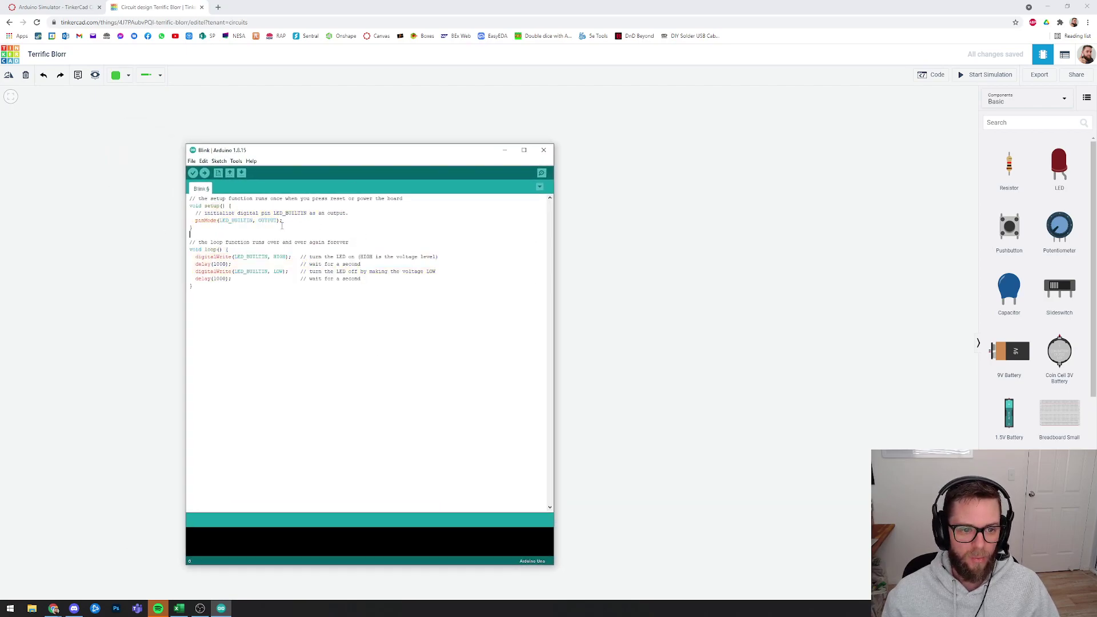
drag(204, 206, 223, 205)
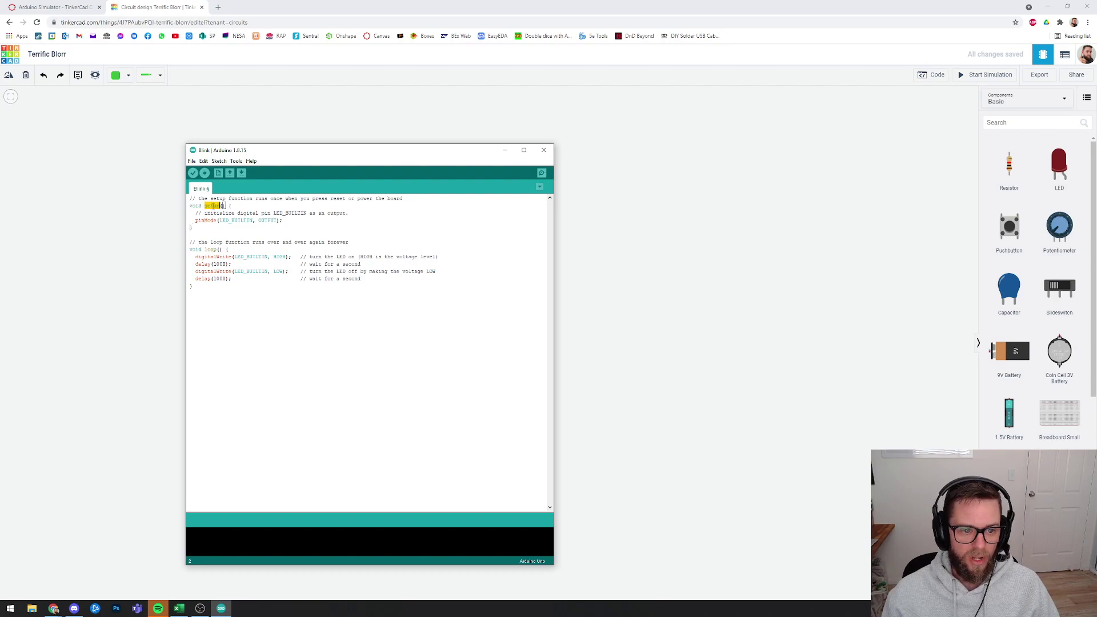
click(212, 206)
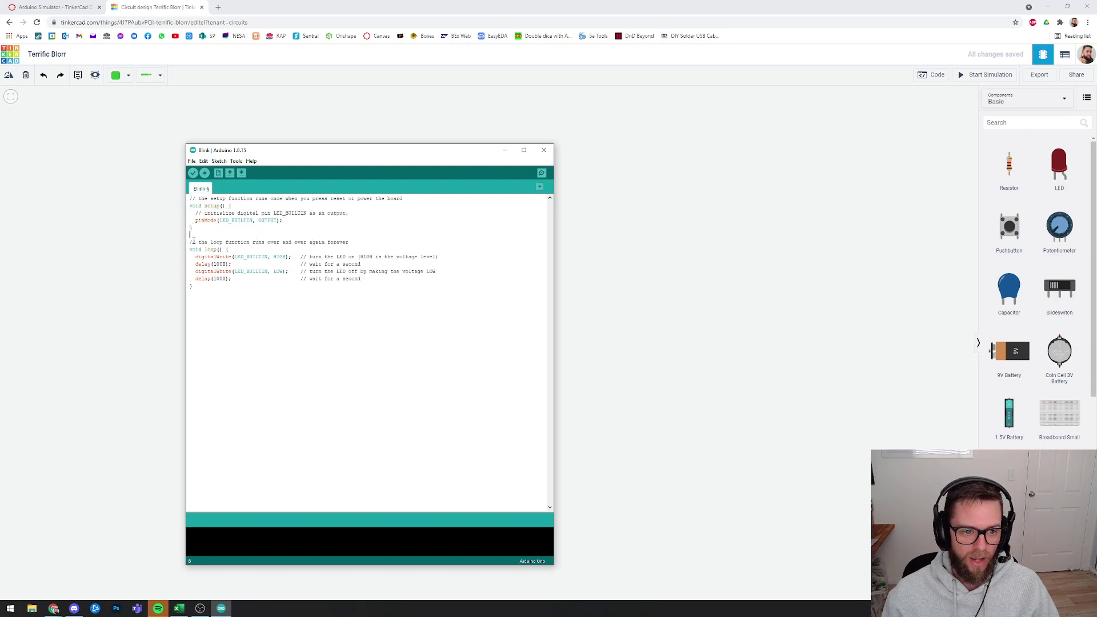
mouse_move(195, 250)
mouse_down()
mouse_move(217, 249)
mouse_move(188, 251)
mouse_up()
click(217, 250)
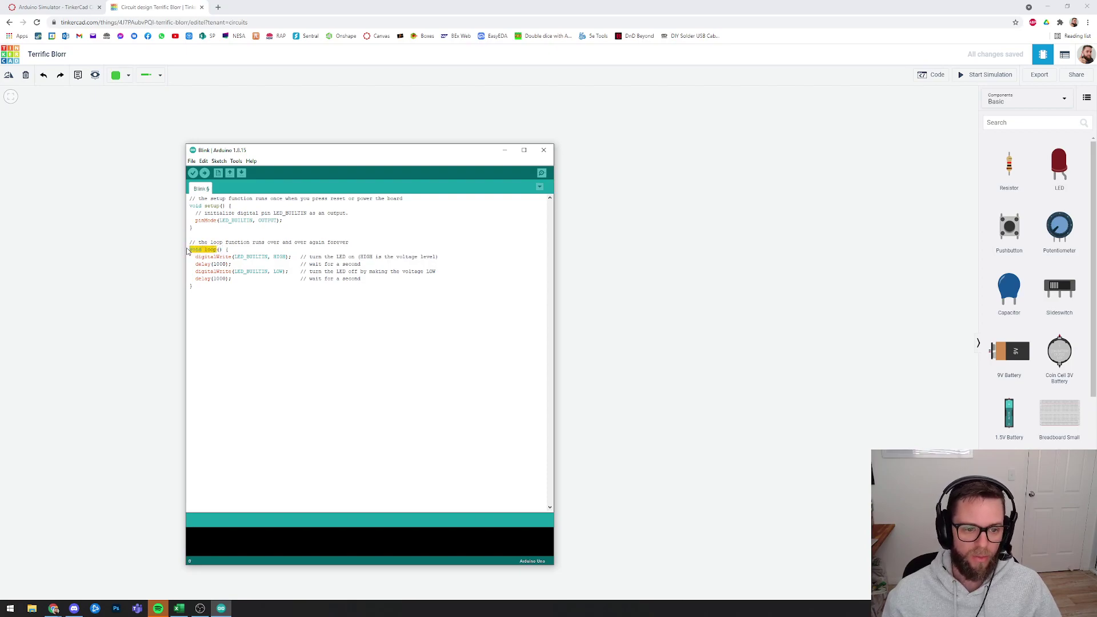
click(207, 250)
triple_click(212, 250)
click(227, 297)
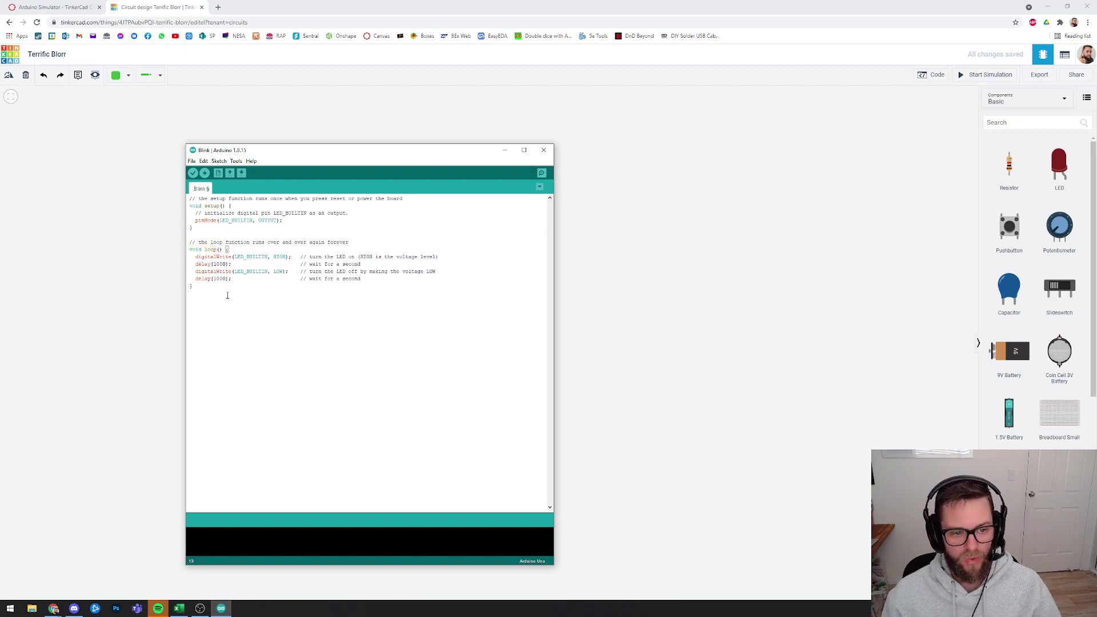
click(319, 230)
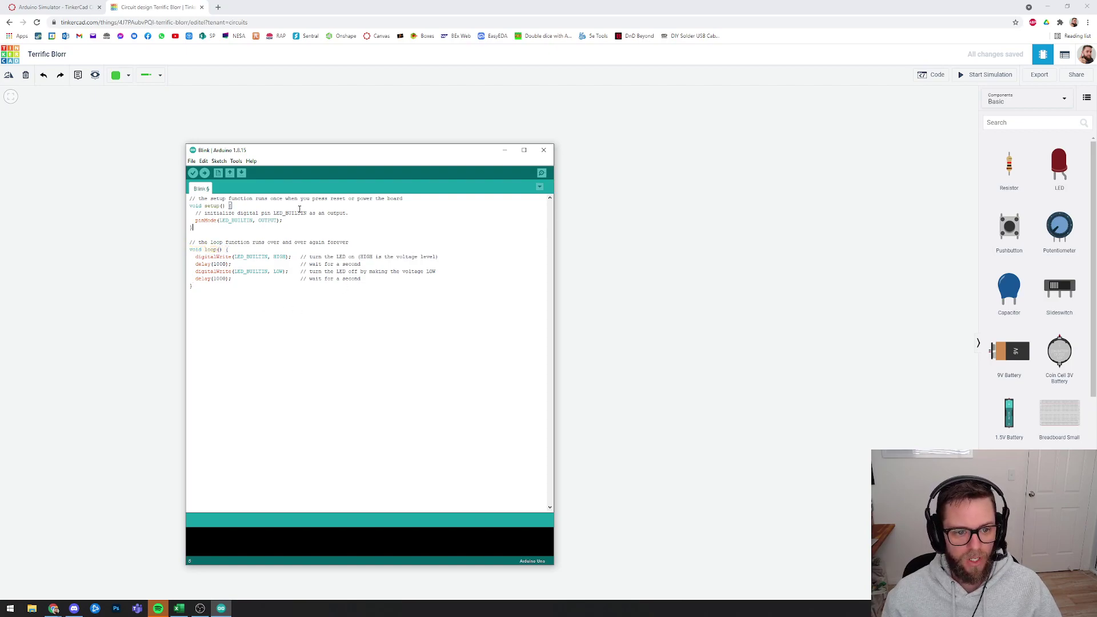
drag(319, 158, 333, 159)
click(311, 233)
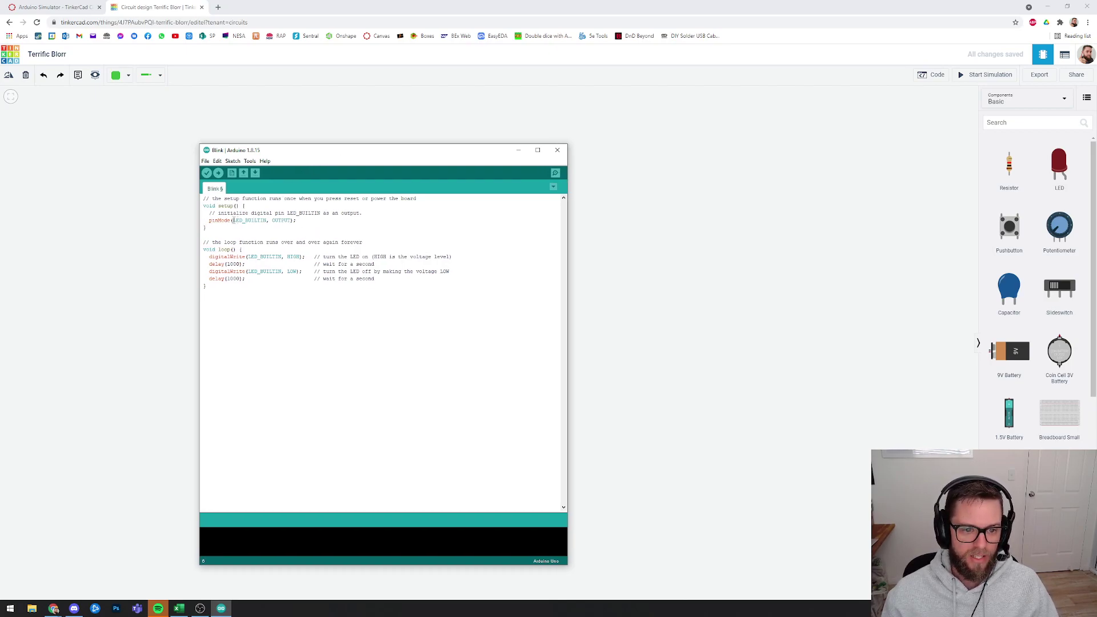
- Examine the pinMode line's LED_BUILTIN argument, the HIGH and LOW writes, the delay values and the loop's braces
drag(268, 221, 247, 220)
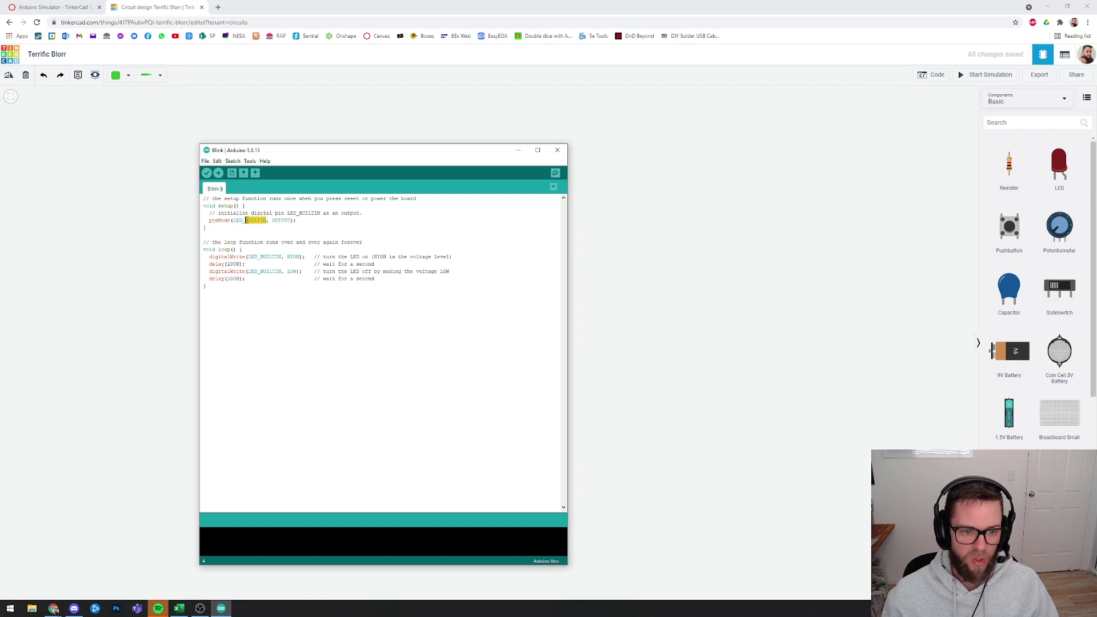
click(258, 222)
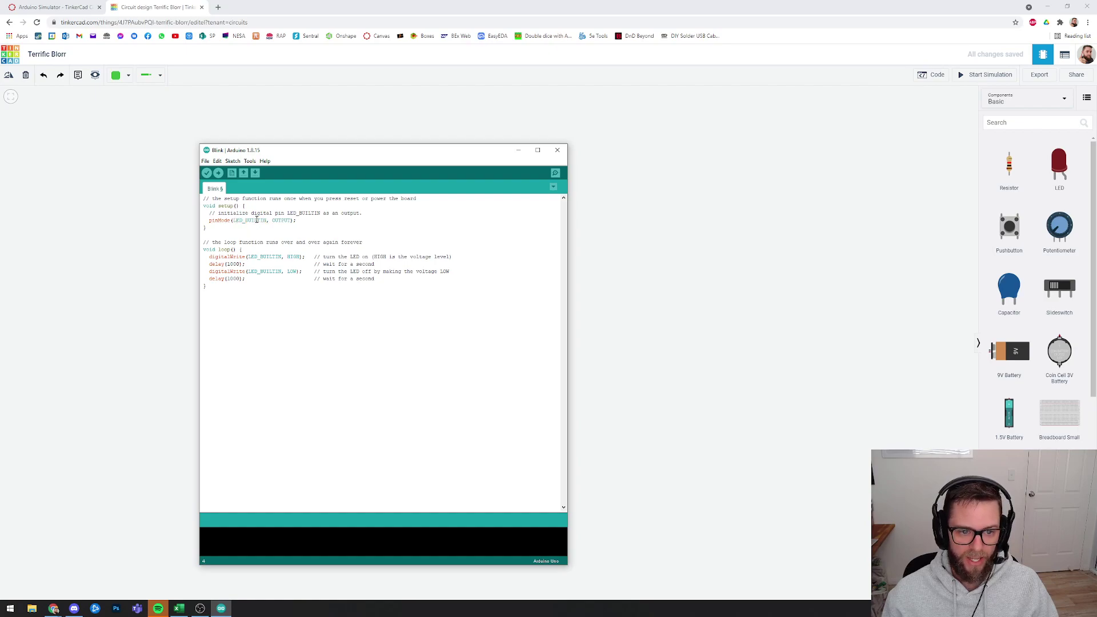
click(262, 233)
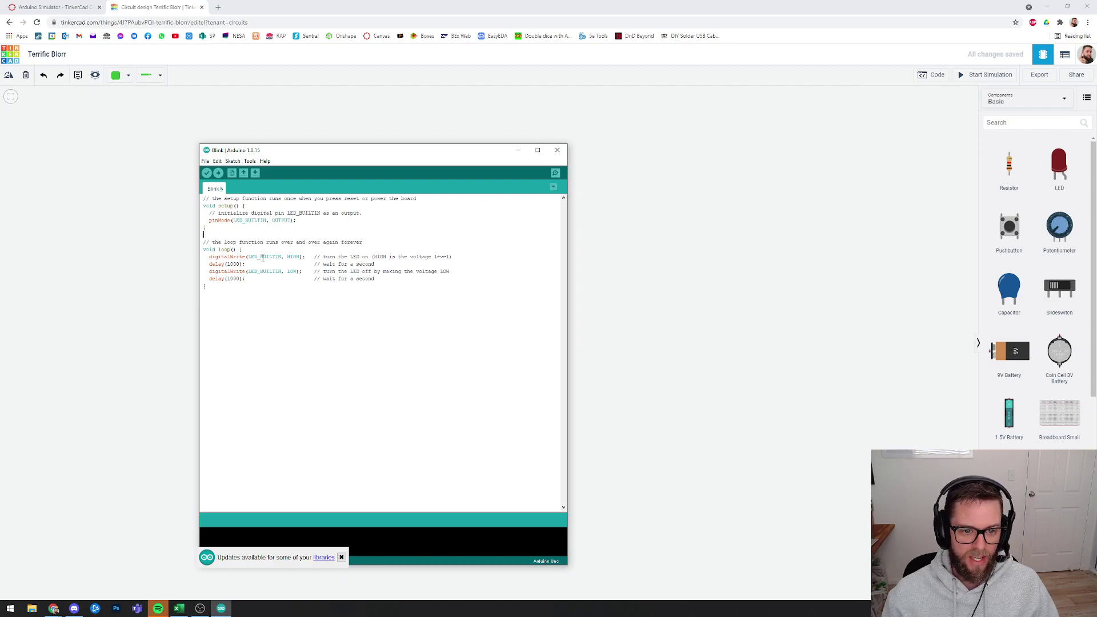
double_click(294, 257)
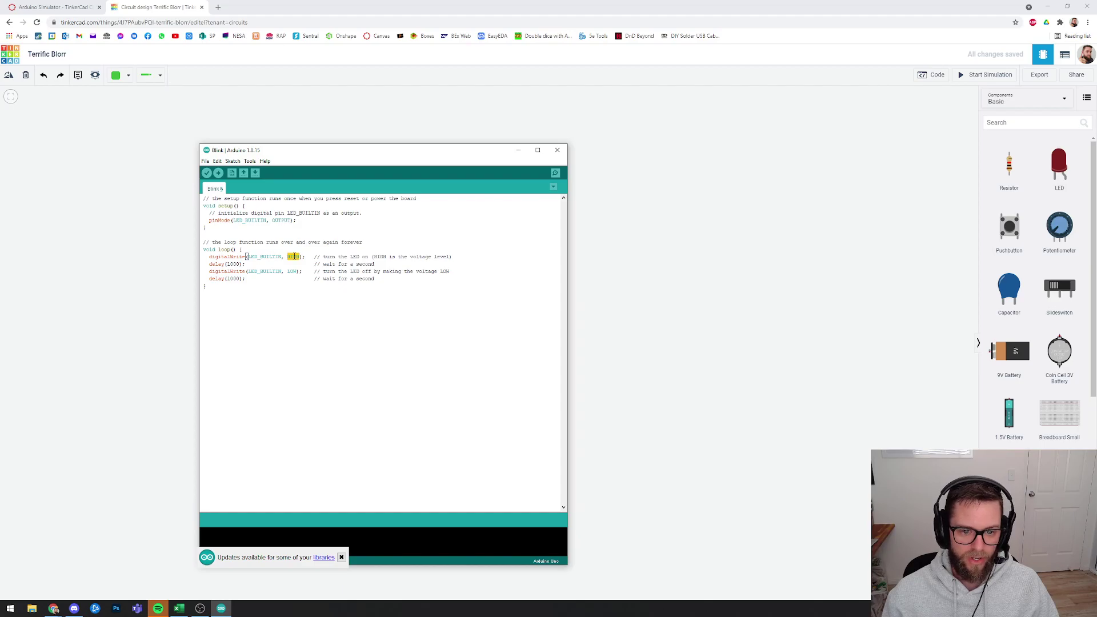
double_click(235, 264)
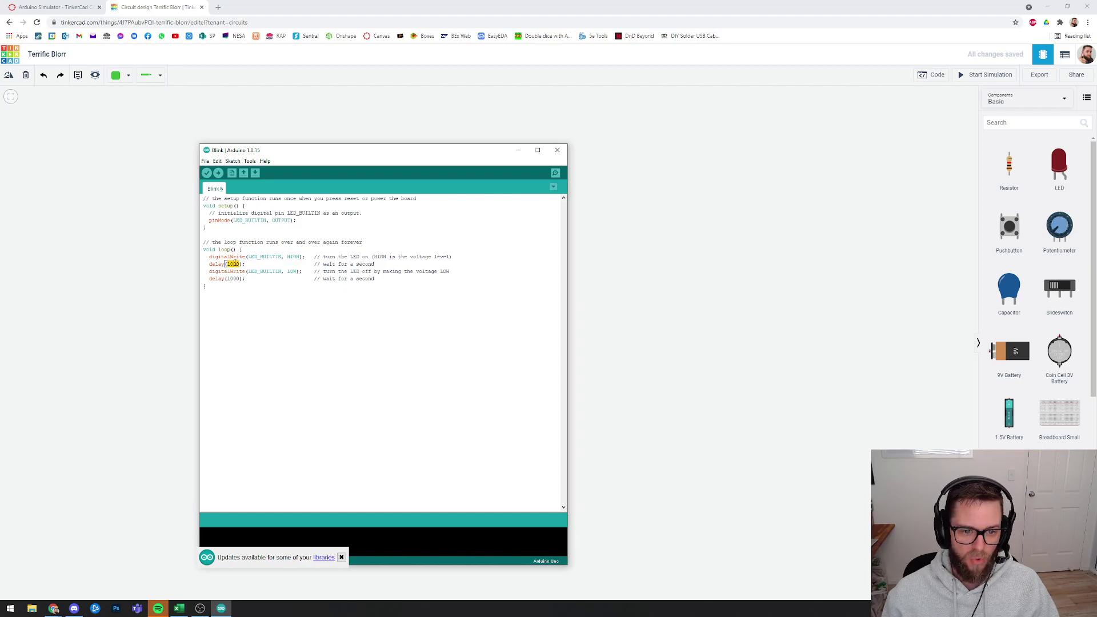
click(253, 271)
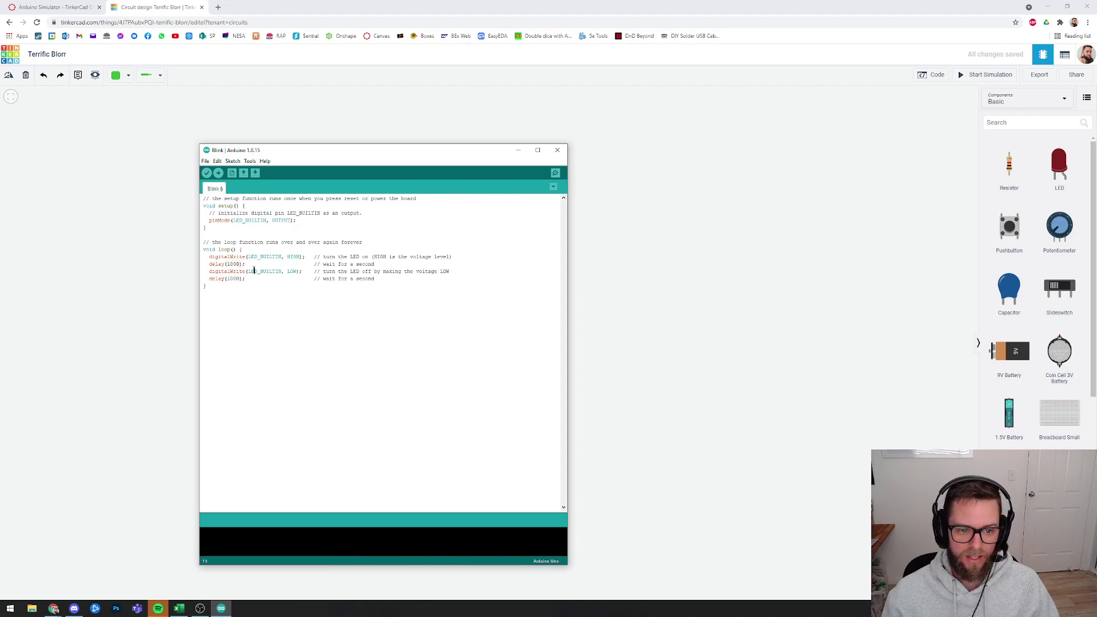
double_click(294, 271)
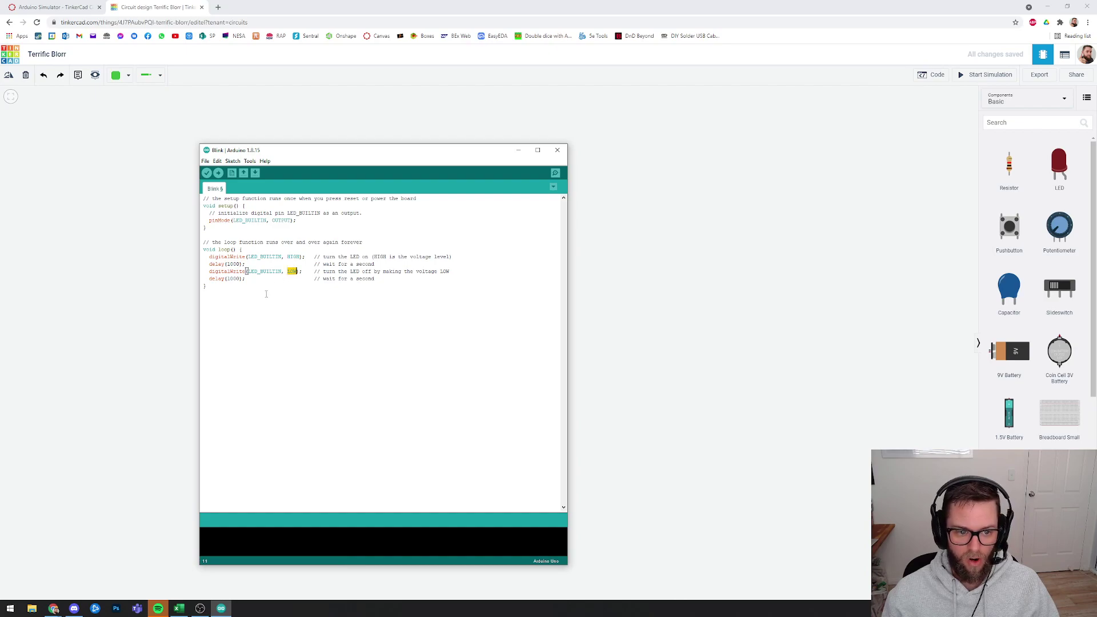
double_click(233, 279)
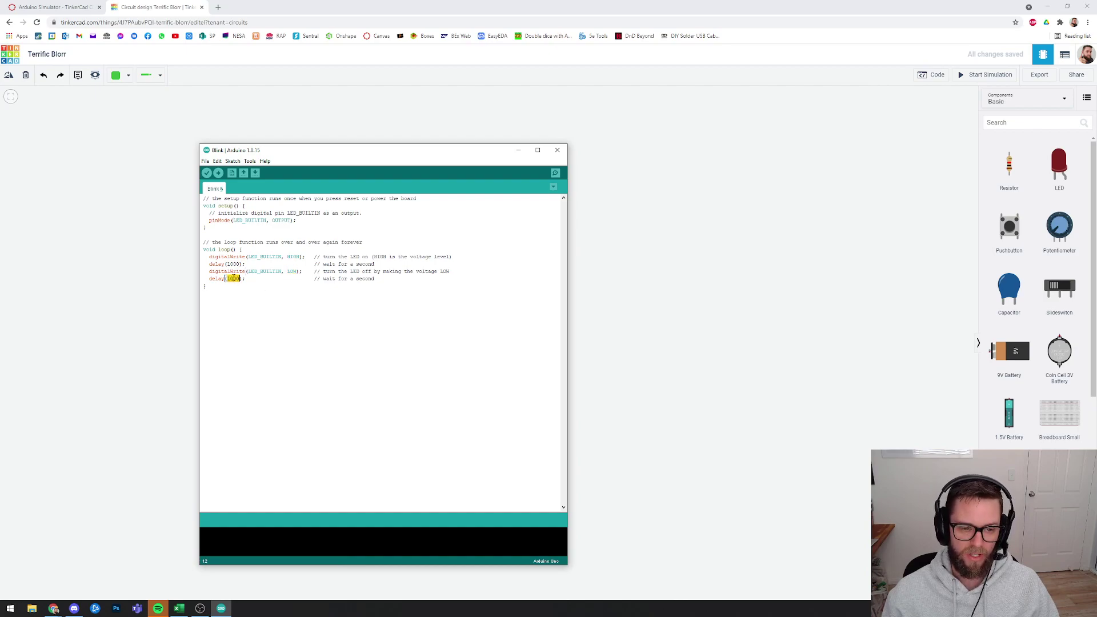
click(226, 250)
click(225, 308)
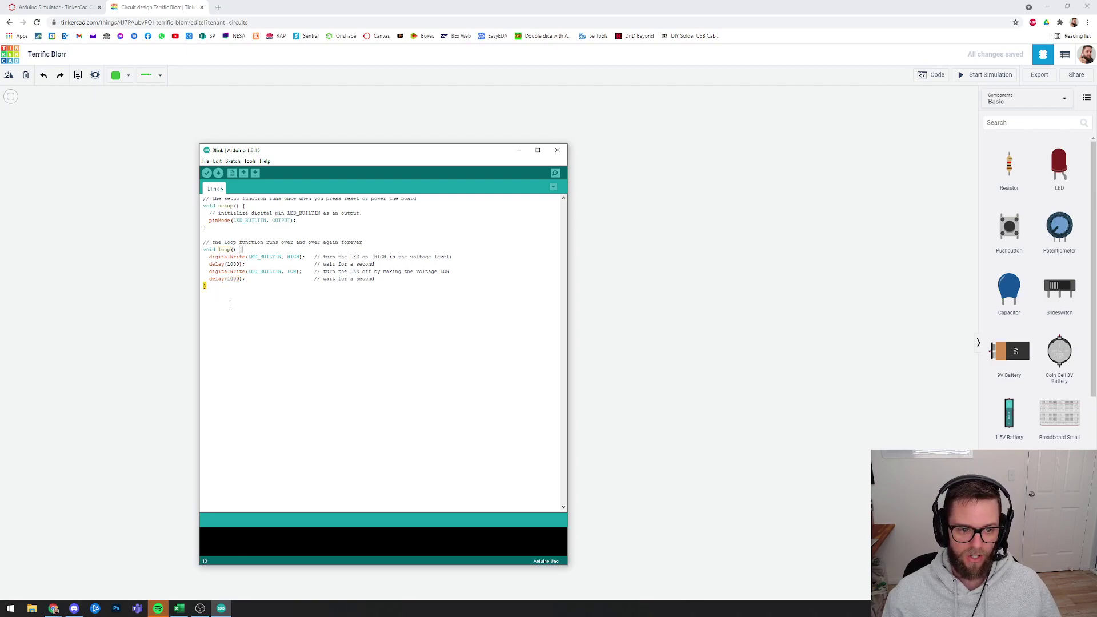
click(240, 250)
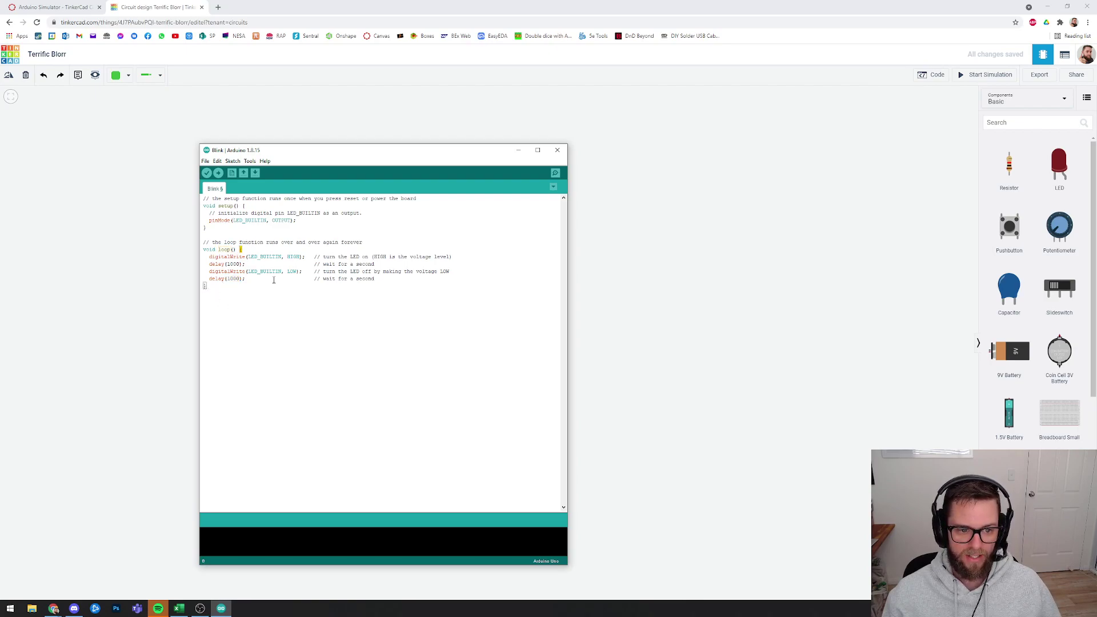
click(263, 306)
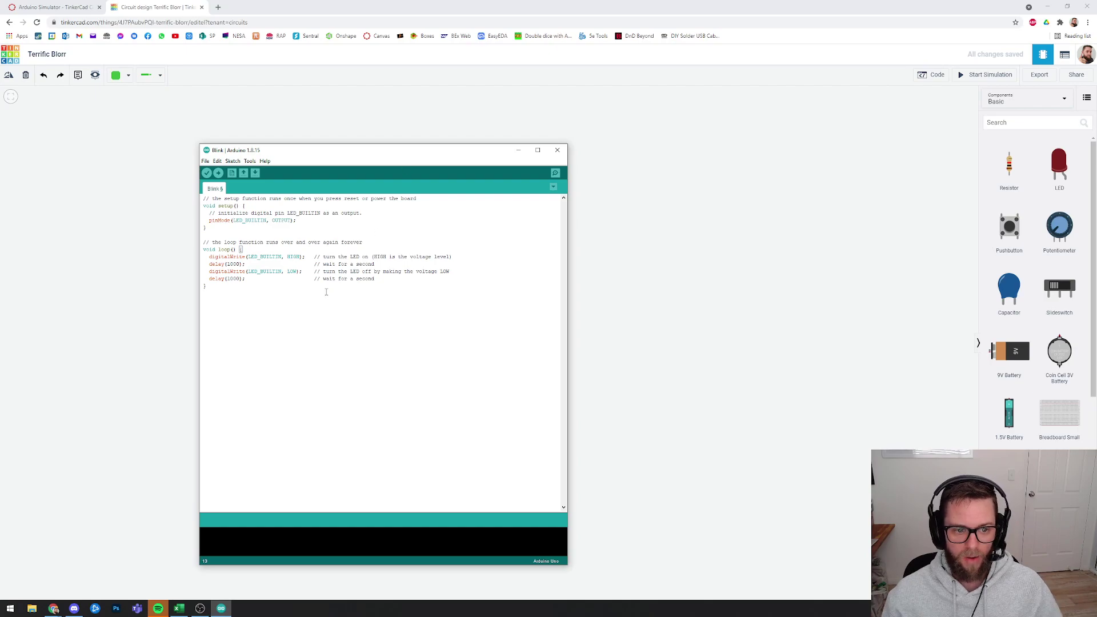
- Switch to Tinkercad and place an Arduino Uno R3 board in the middle of the empty workspace
key(alt+Tab)
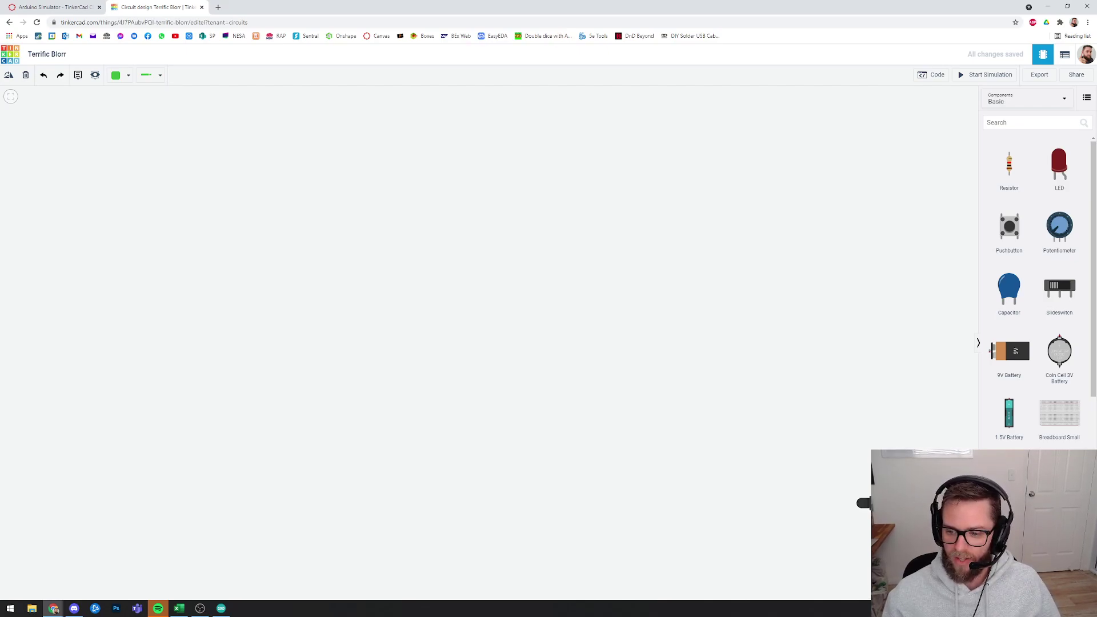
drag(911, 445, 524, 320)
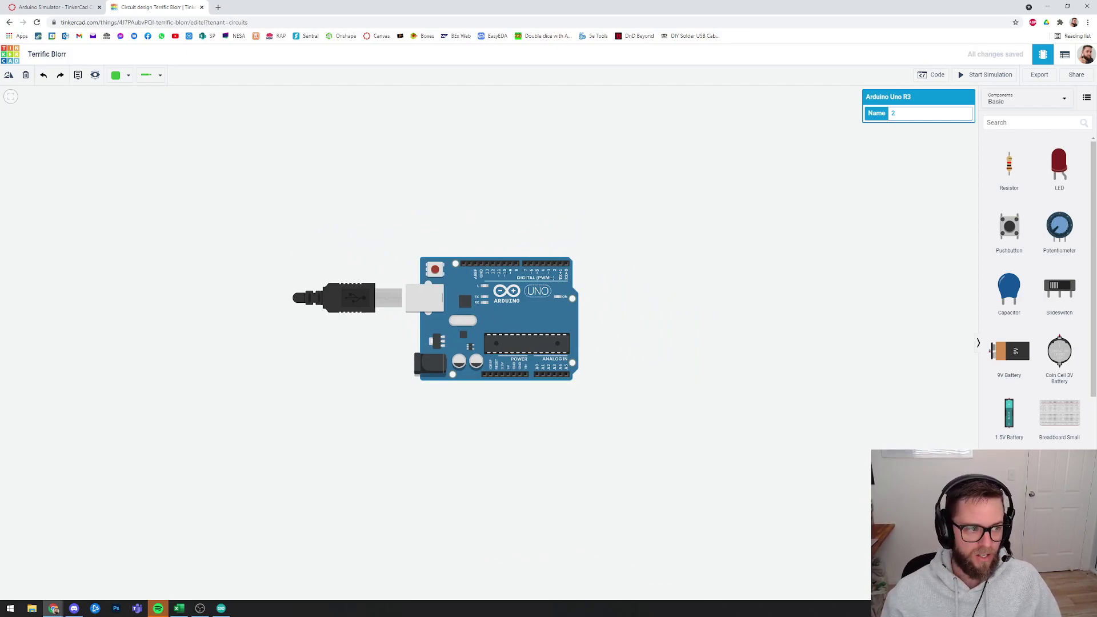
scroll(1027, 447, down, 2)
scroll(1028, 447, up, 2)
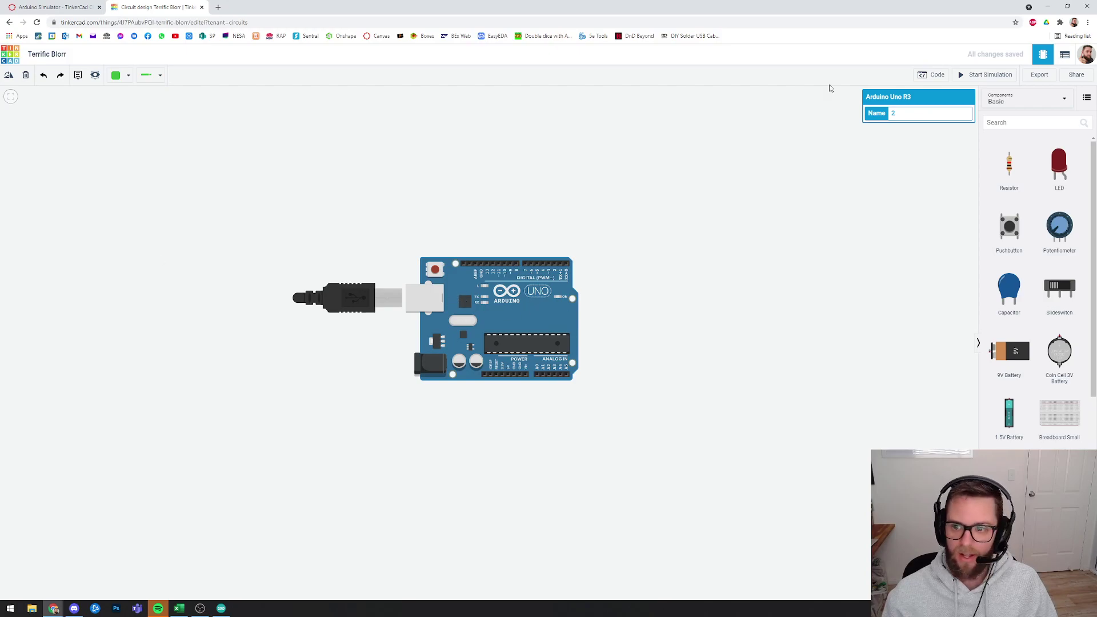
- Open the Arduino Uno's code editor and change it from Blocks to Text mode
click(930, 79)
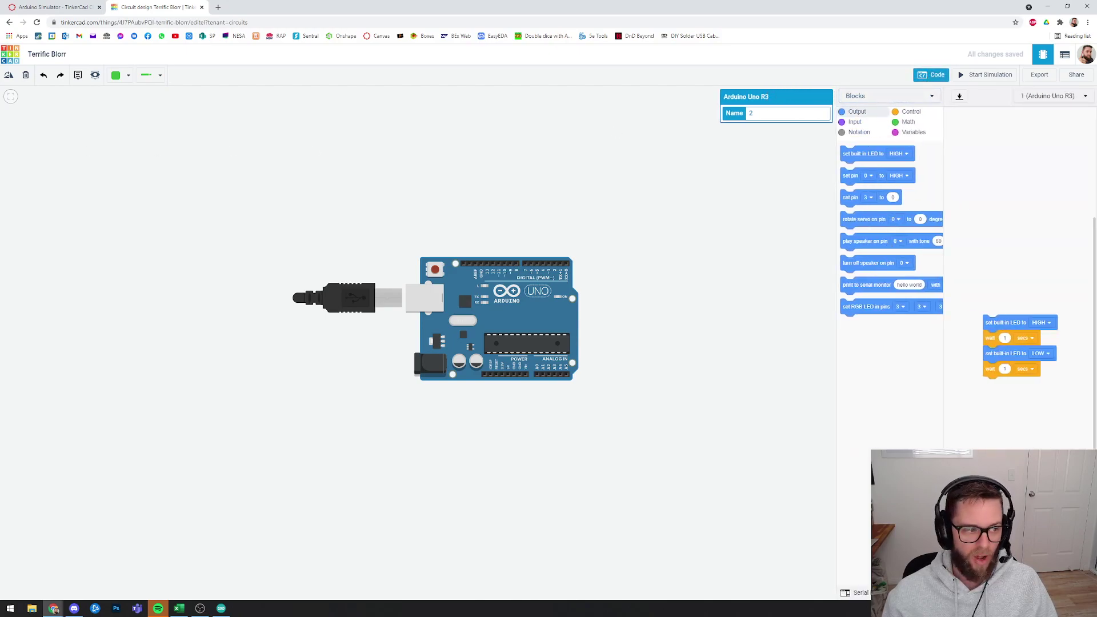
click(896, 98)
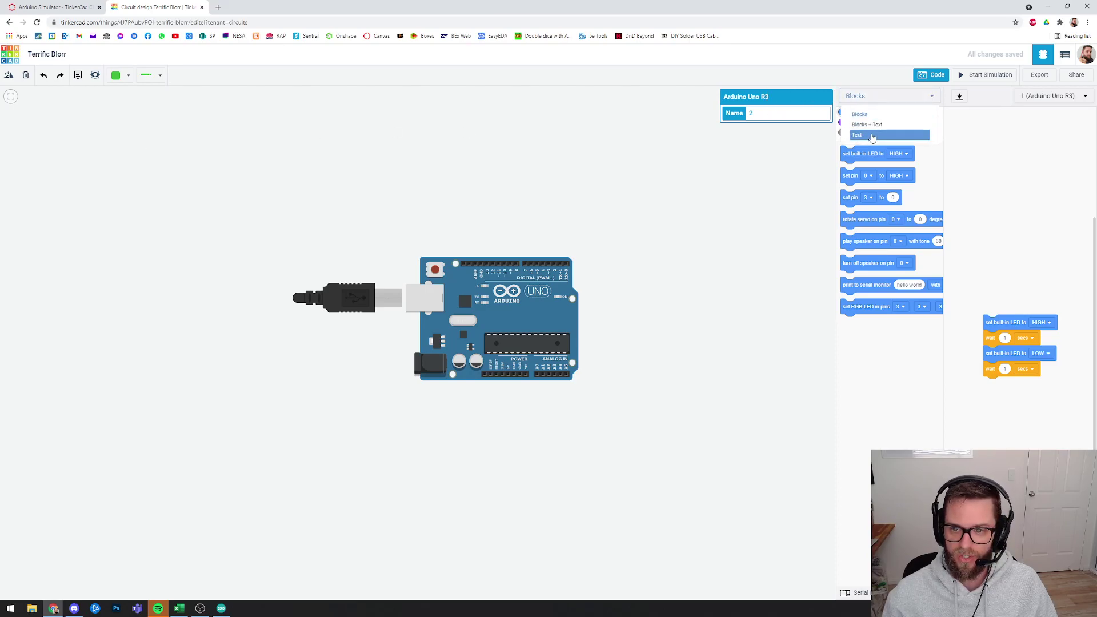
click(872, 137)
click(565, 164)
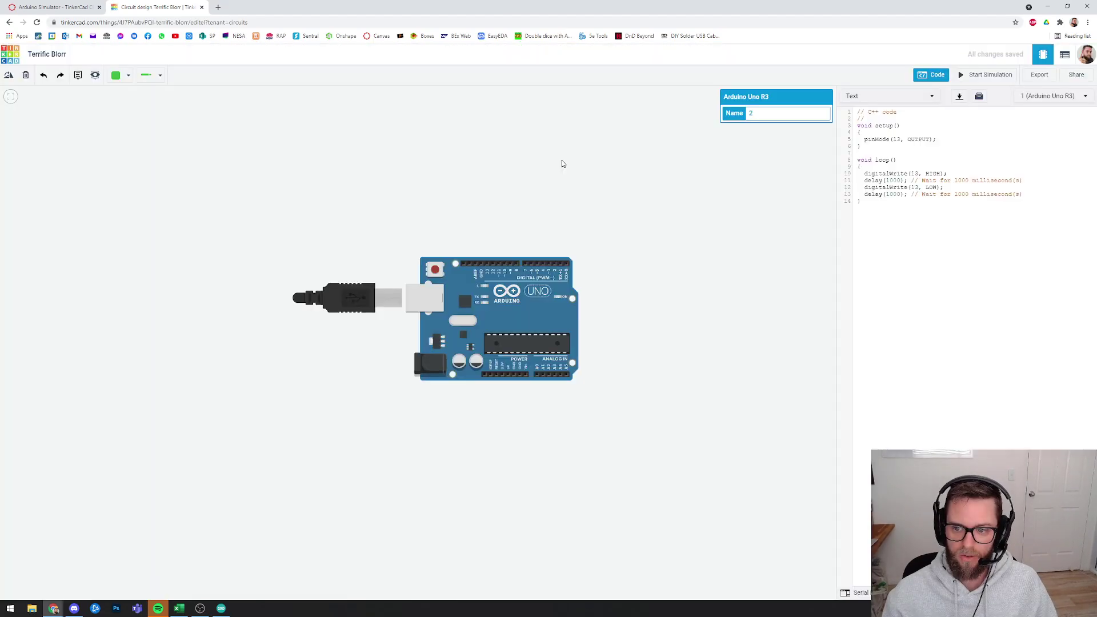
click(1046, 228)
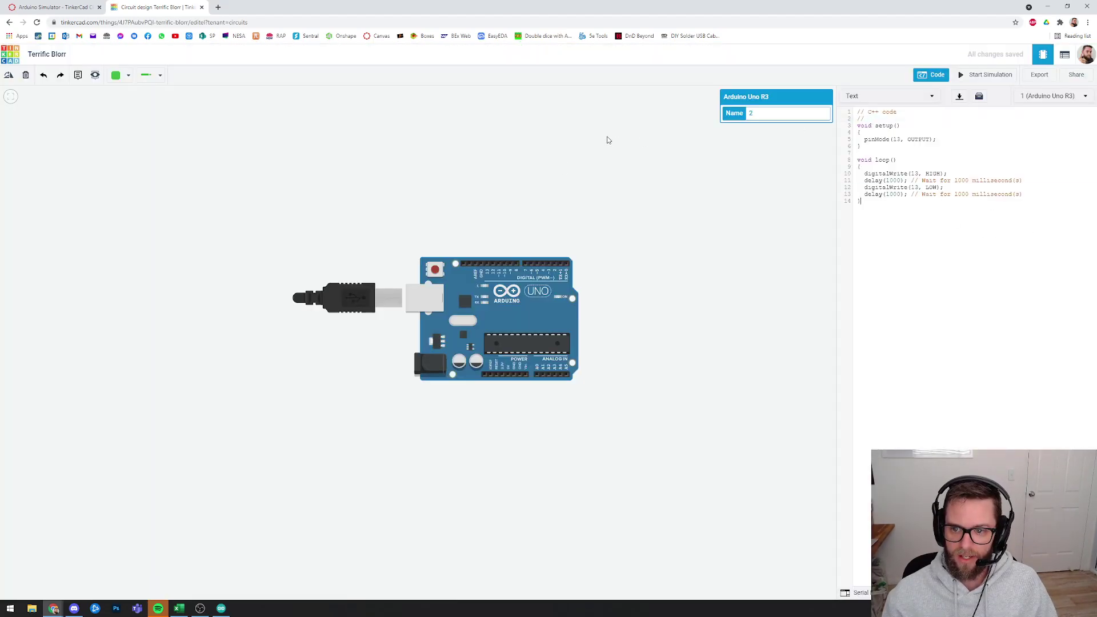
- Copy the entire Blink sketch from the Arduino IDE and paste it over the default code in Tinkercad's code editor
click(221, 608)
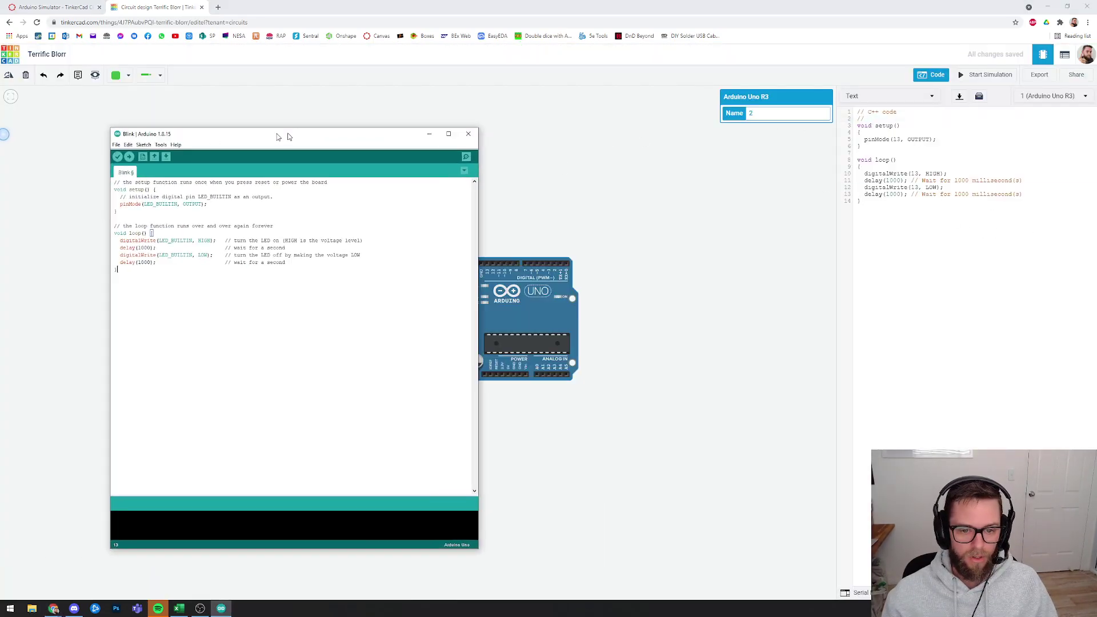
drag(228, 251, 163, 157)
right_click(166, 158)
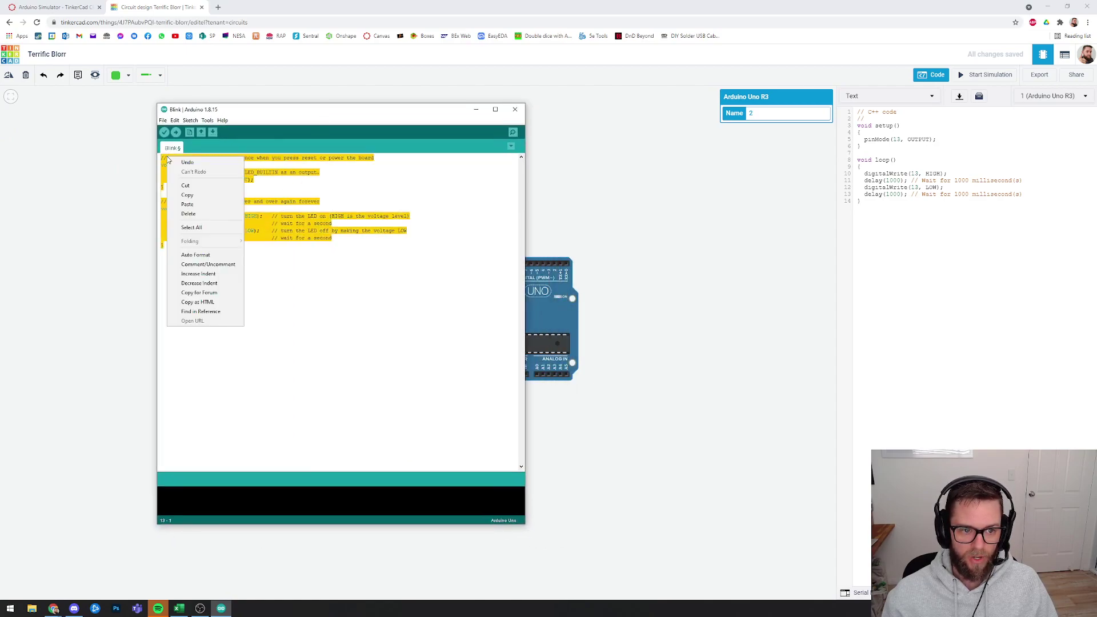
click(187, 195)
click(863, 228)
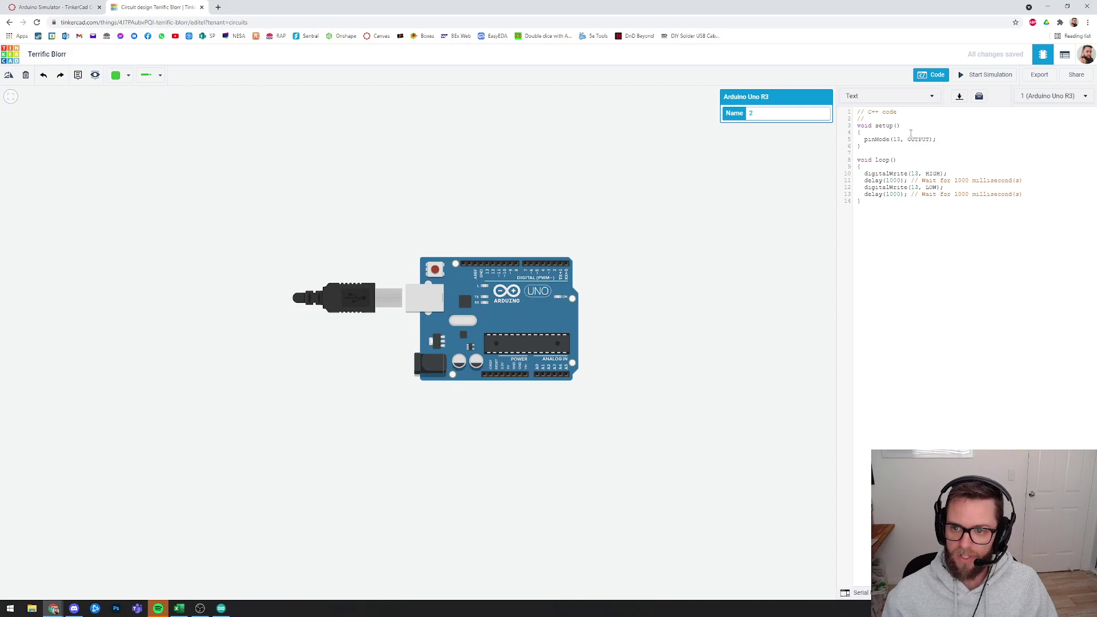
drag(878, 223, 890, 123)
right_click(973, 143)
click(972, 185)
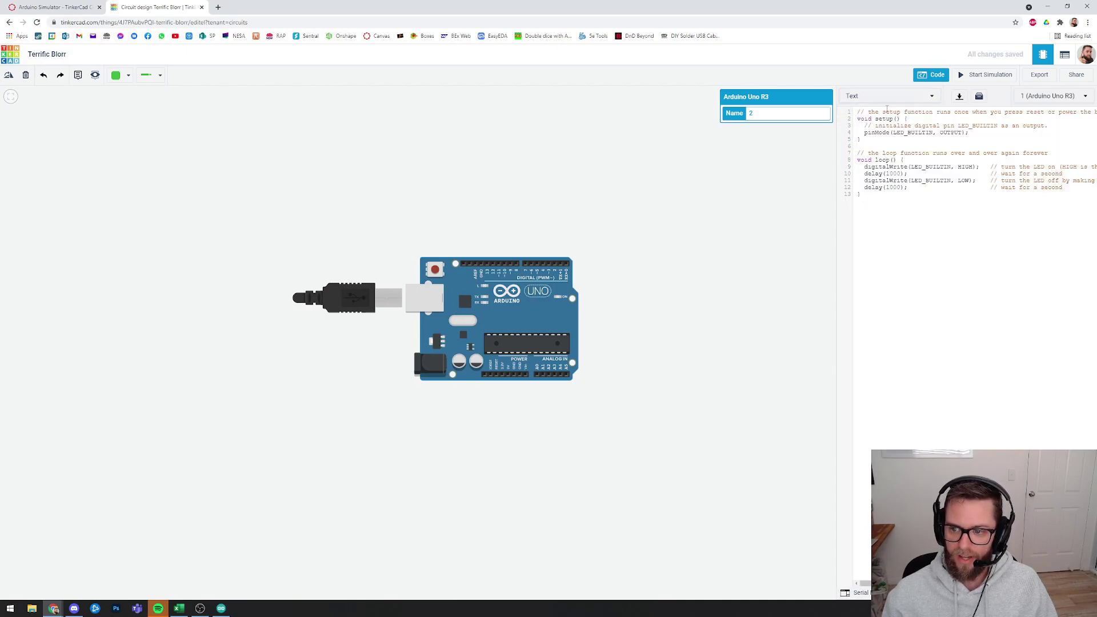
- Widen the code editor so the full comments fit, and run the Blink simulation briefly before stopping it
drag(838, 214, 747, 216)
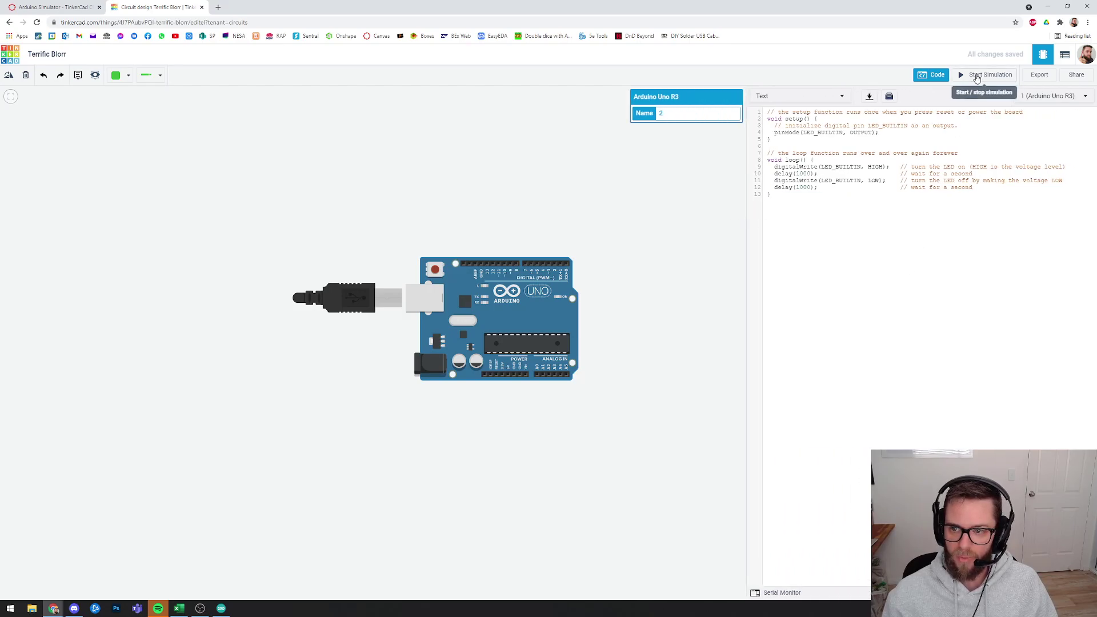
click(978, 76)
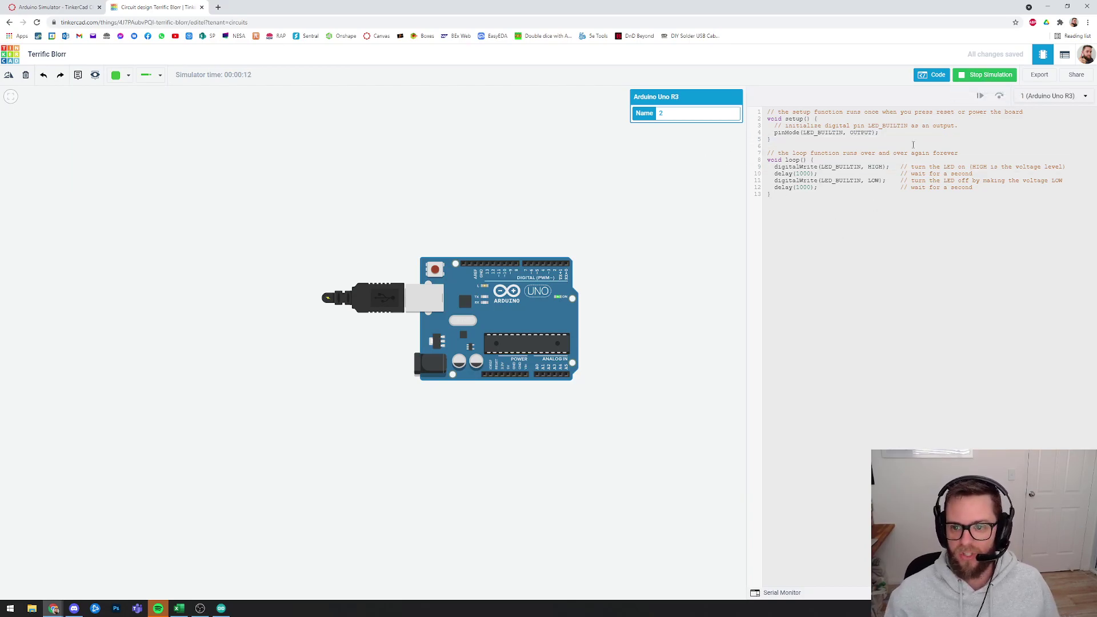
click(977, 76)
- Set the delay after the HIGH write to 500 and after the LOW write to 2000, and test-run the simulation
click(889, 240)
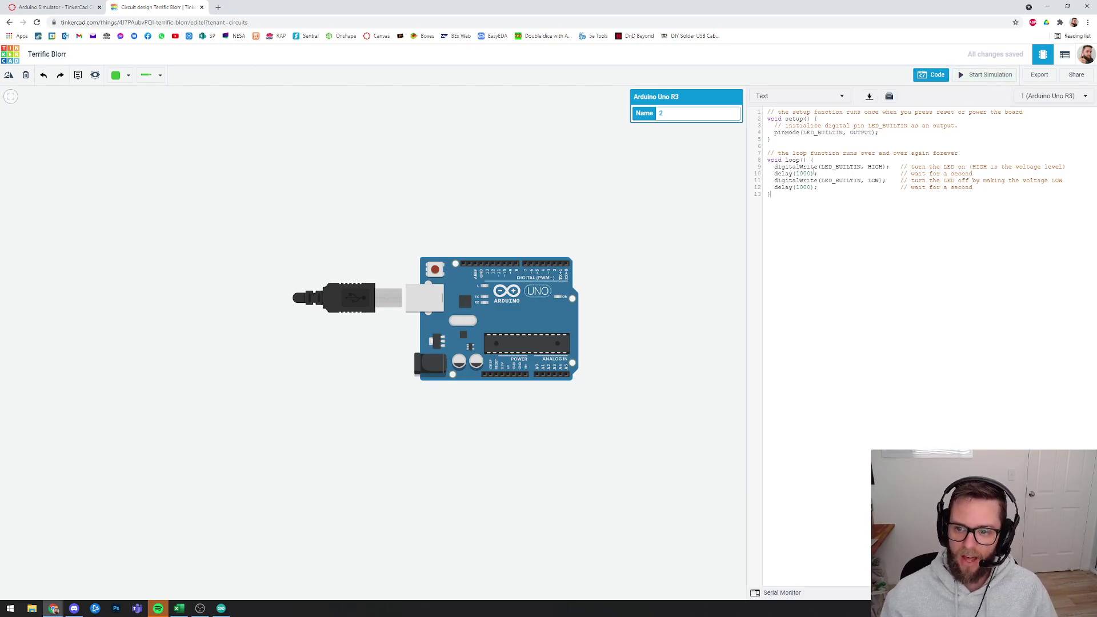
drag(810, 173, 800, 173)
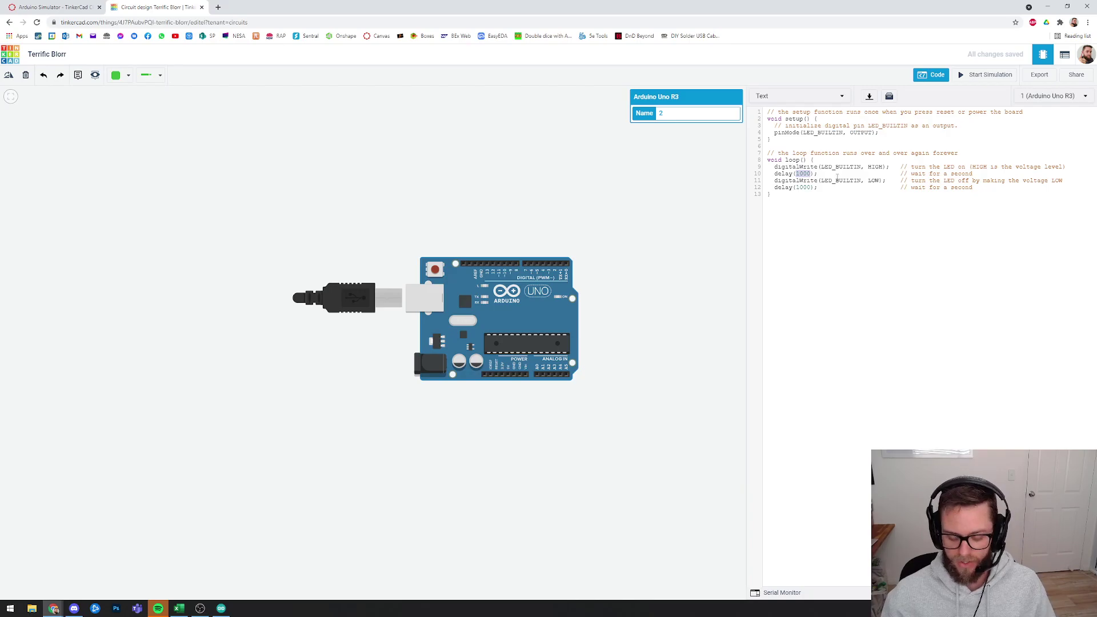
text(500)
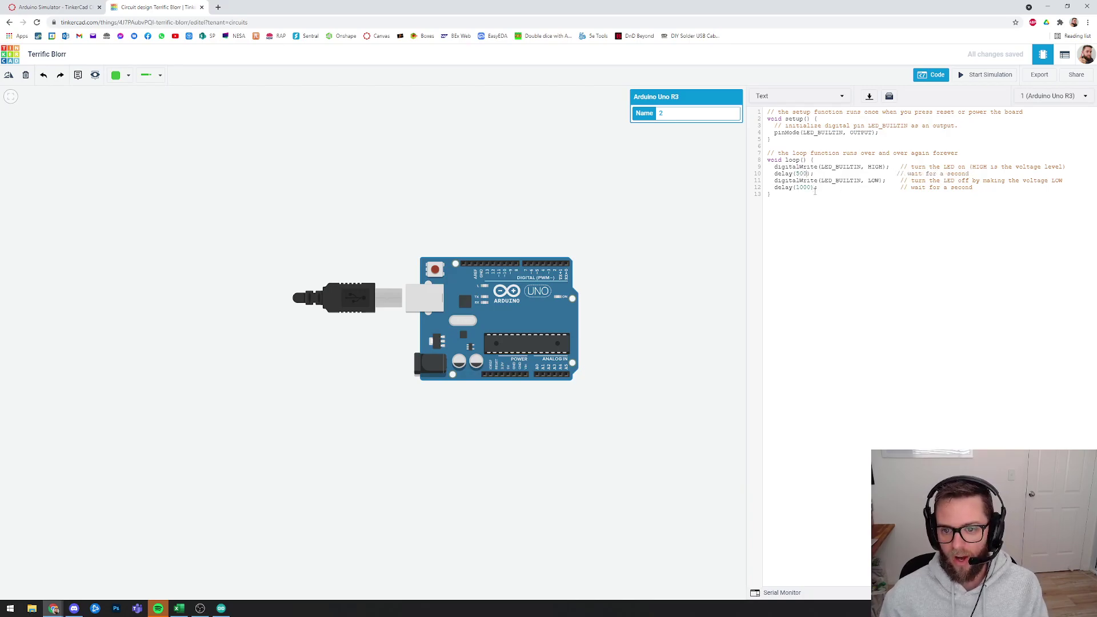
drag(813, 187, 796, 188)
text(2000)
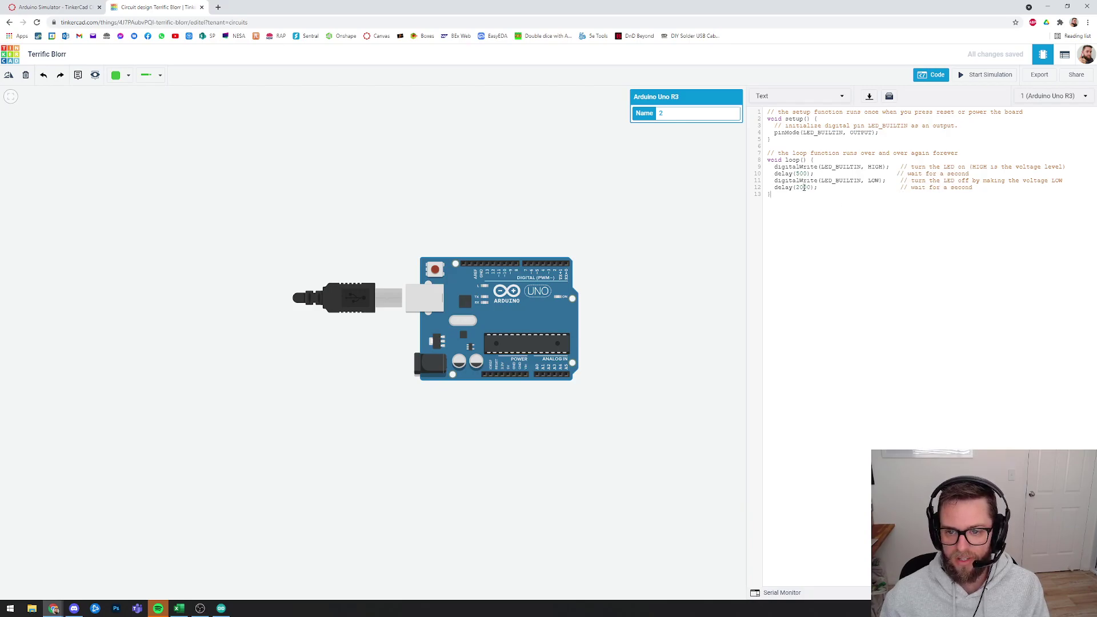
click(980, 75)
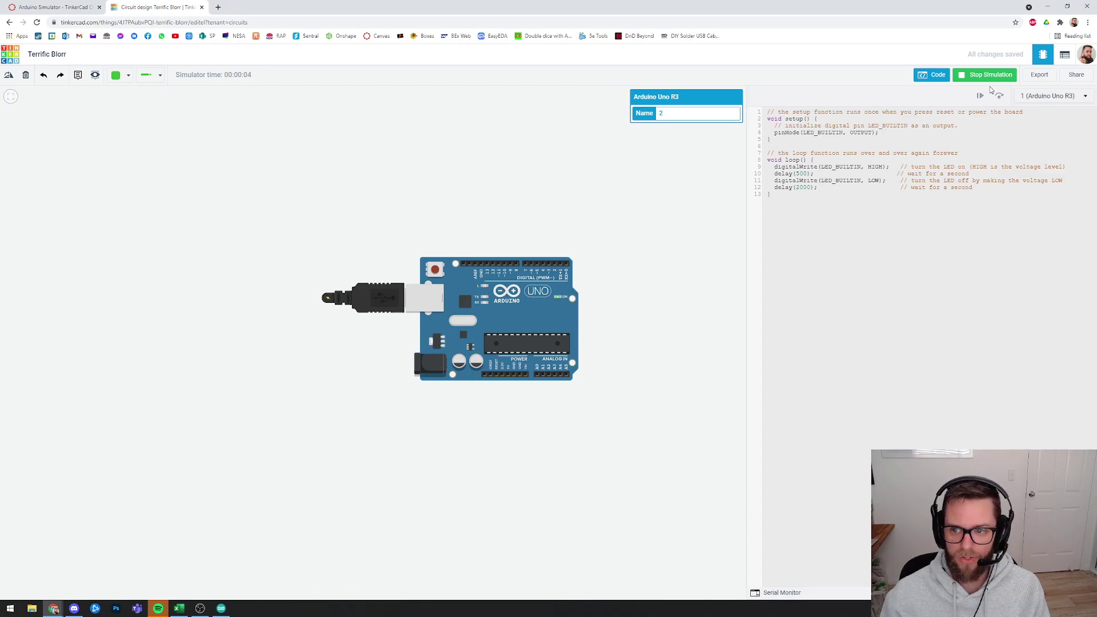
click(989, 76)
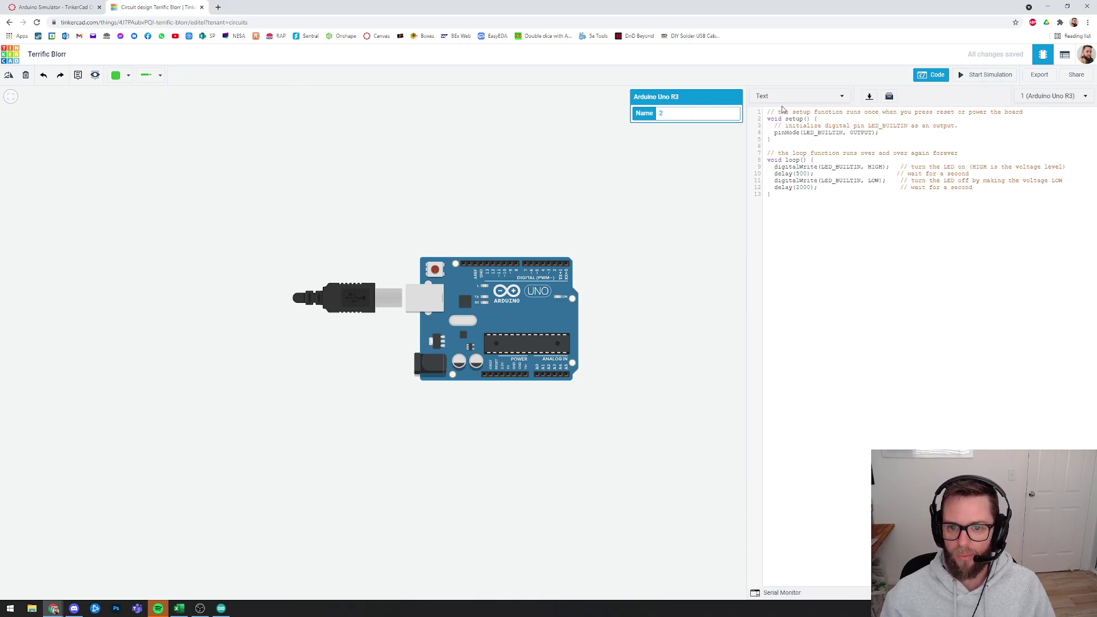
- Switch to the Arduino IDE, open the built-in Analog example Fading, and close the Blink sketch's window
click(222, 610)
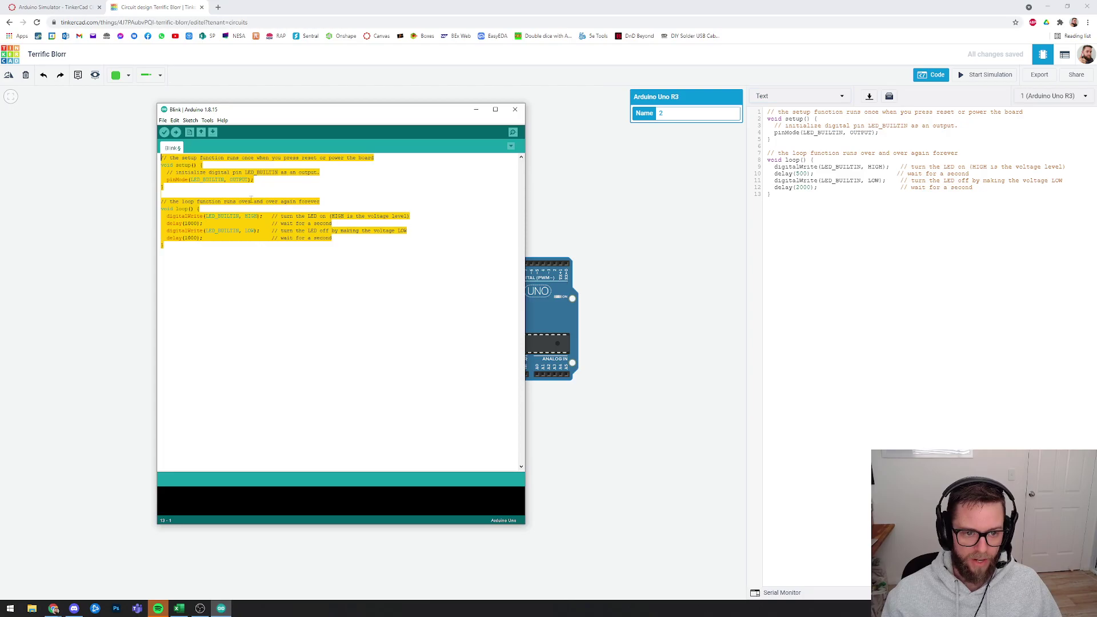
click(163, 120)
mouse_move(189, 169)
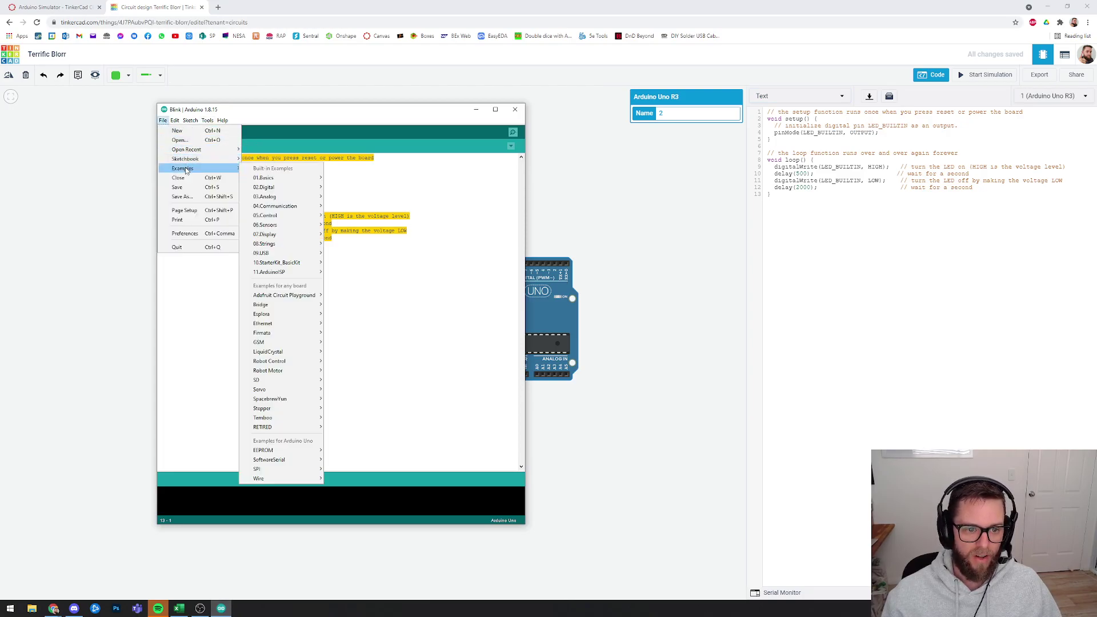
mouse_move(290, 197)
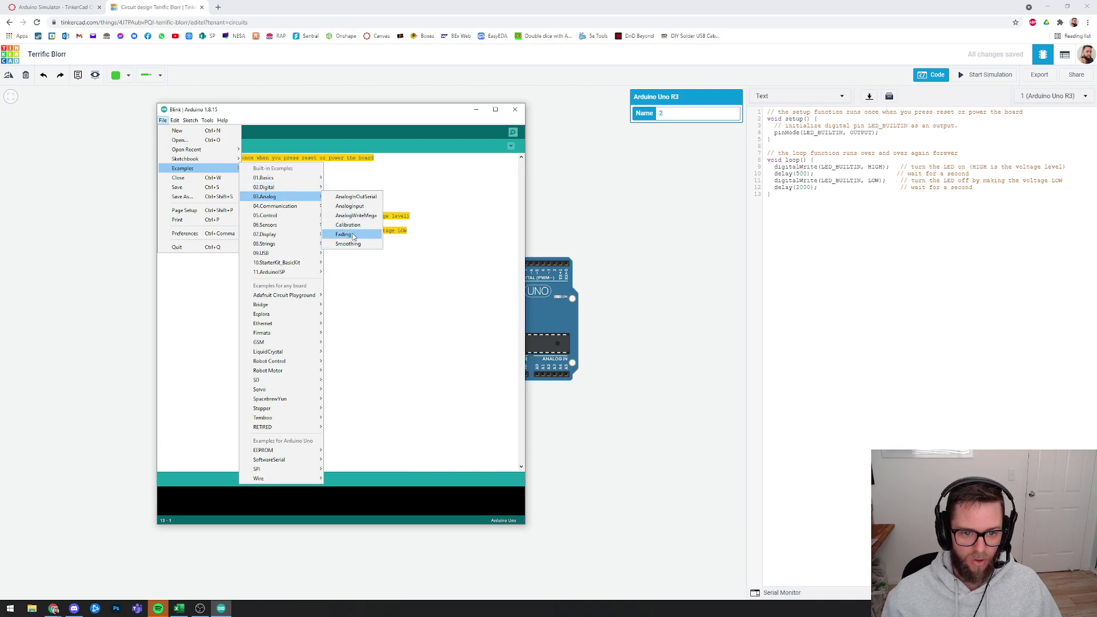
click(353, 237)
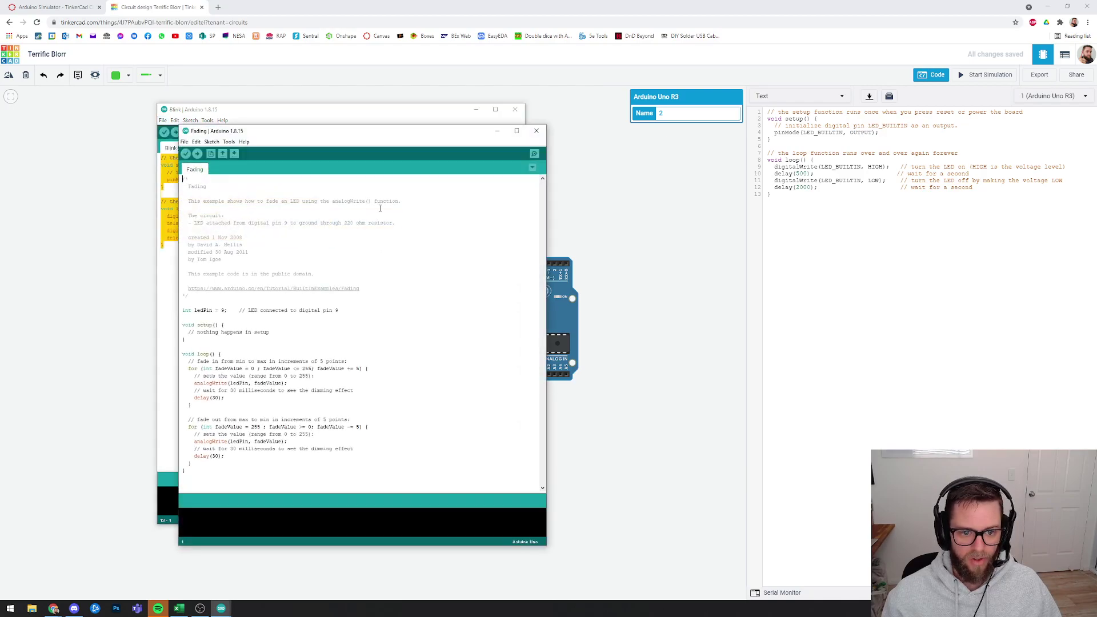
click(514, 109)
click(340, 329)
drag(377, 131, 338, 109)
- Examine the overall structure of the Fading sketch, including the extent of its loop and the contents of its setup function
click(272, 440)
click(283, 450)
click(209, 318)
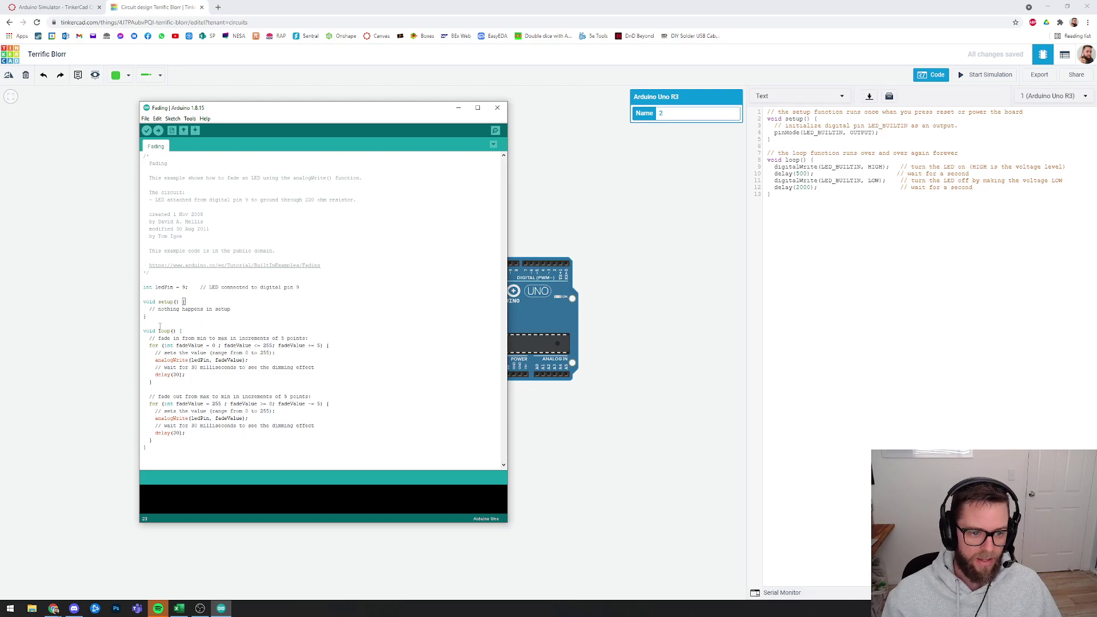
double_click(186, 309)
click(239, 313)
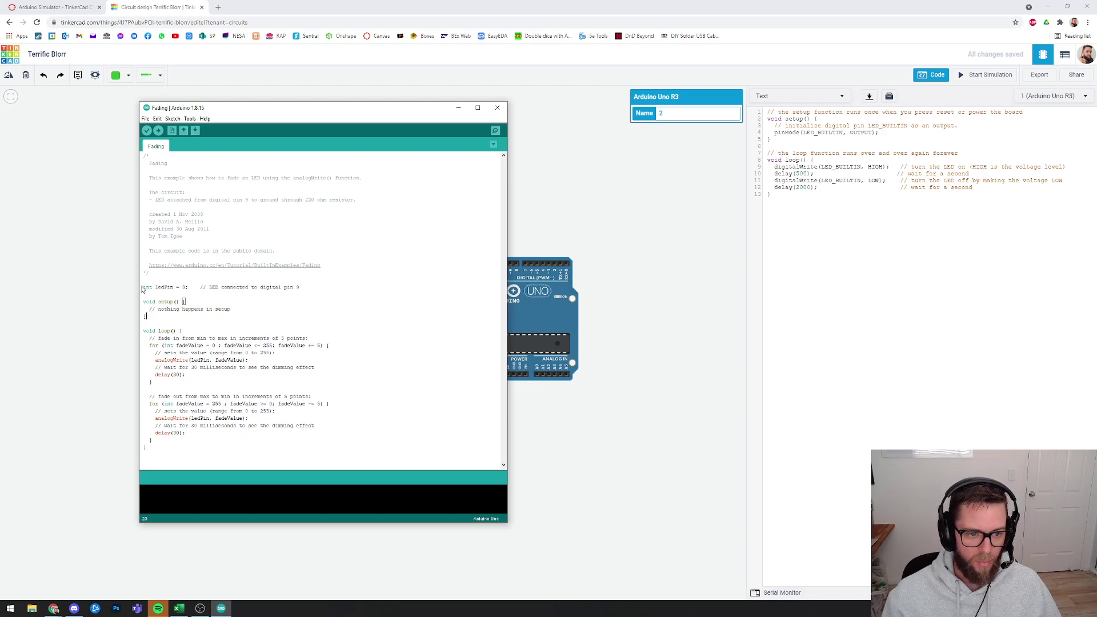
- Examine the variable declaration above setup, looking at the int type, the ledPin name and the value assigned to it
double_click(148, 287)
click(229, 309)
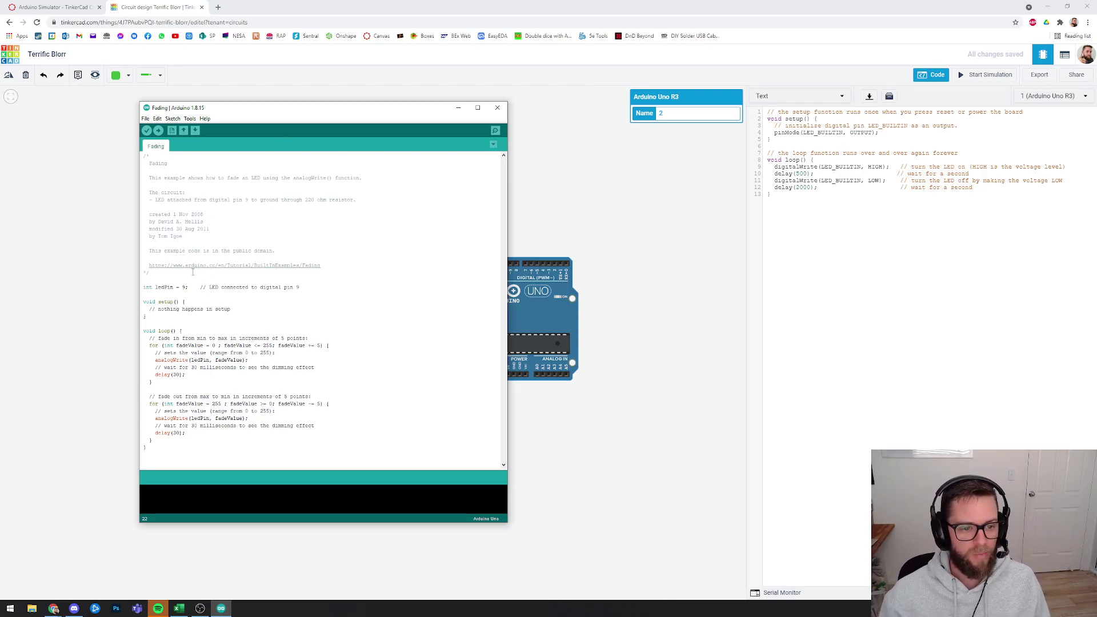
double_click(149, 288)
click(184, 302)
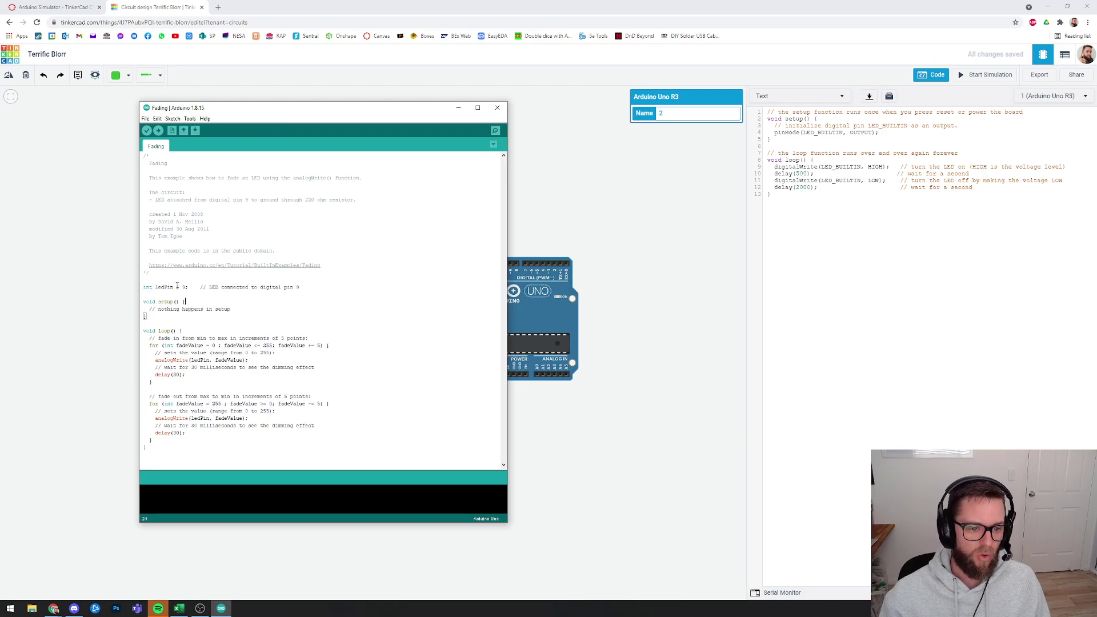
drag(185, 285, 158, 288)
click(164, 288)
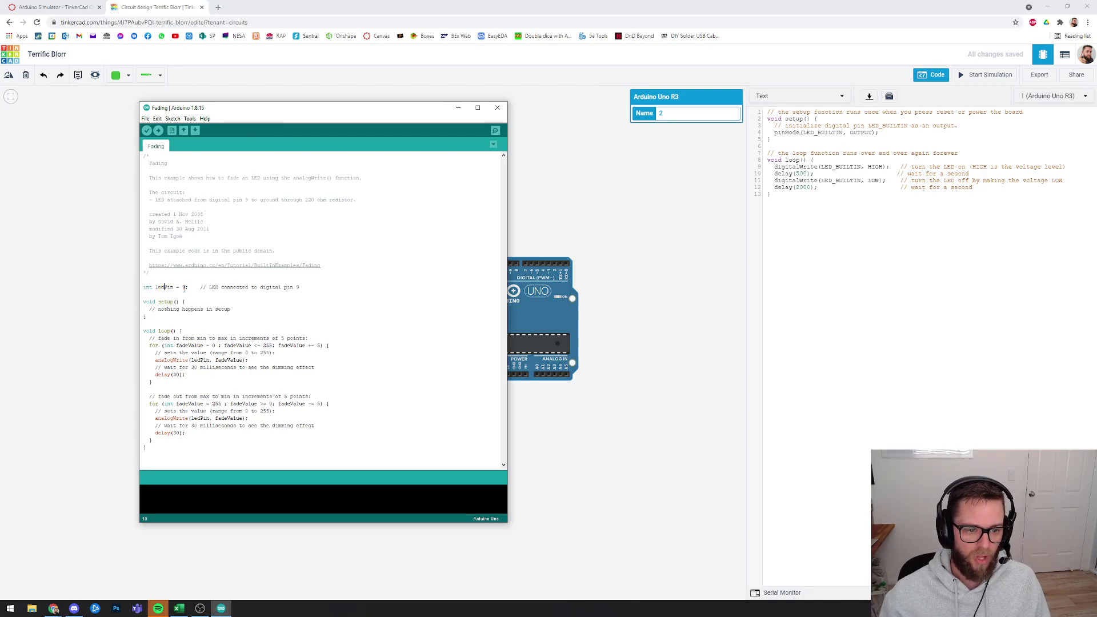
double_click(184, 287)
click(170, 294)
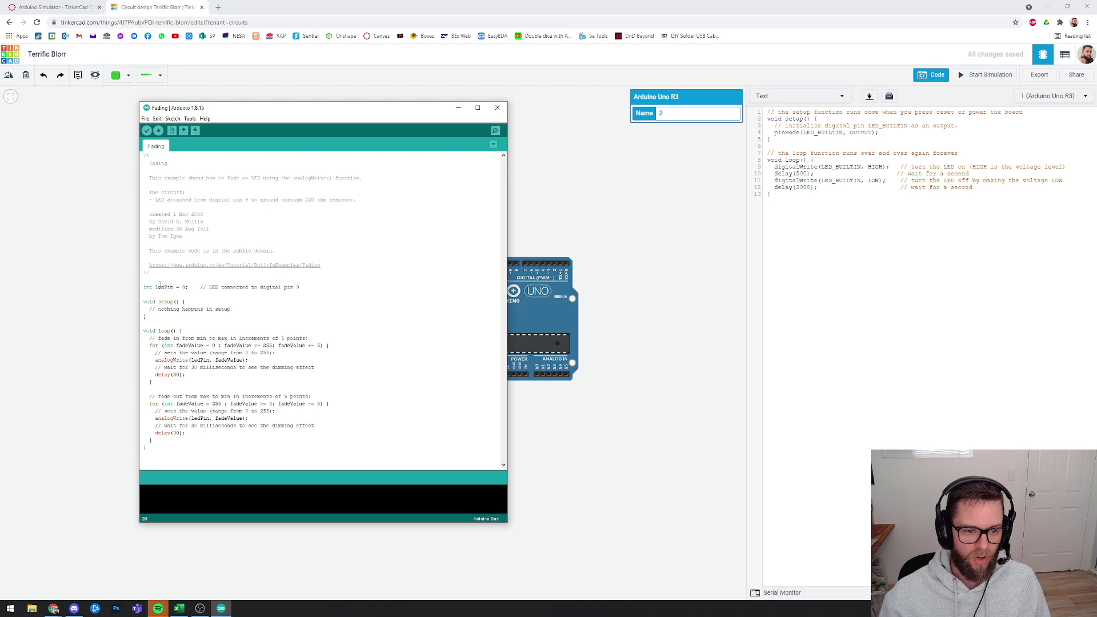
drag(155, 287, 173, 288)
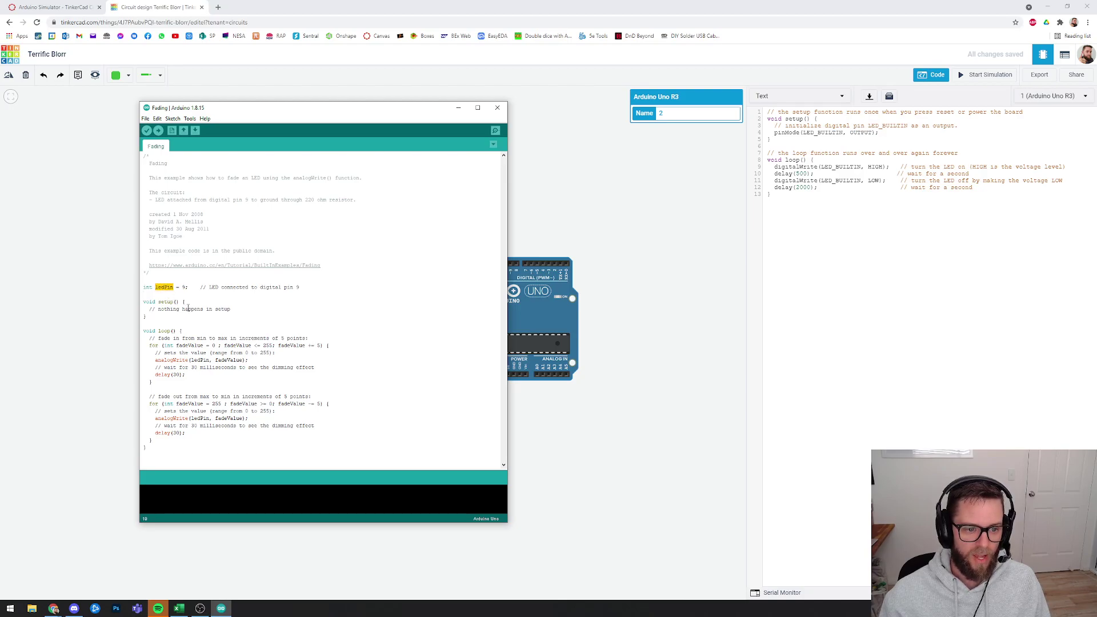
click(193, 301)
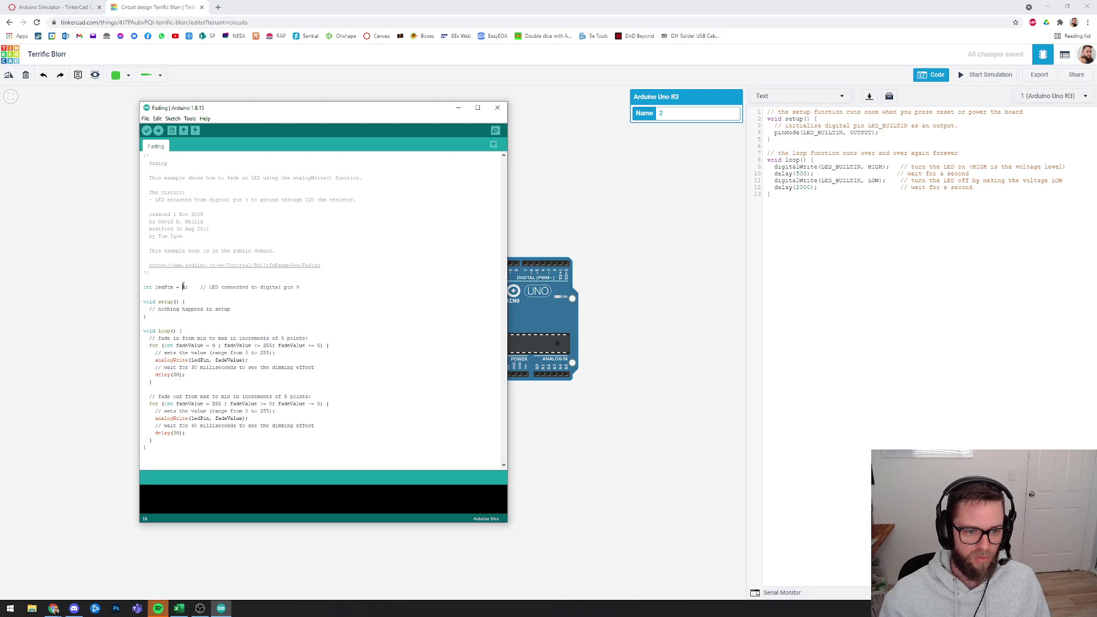
click(210, 302)
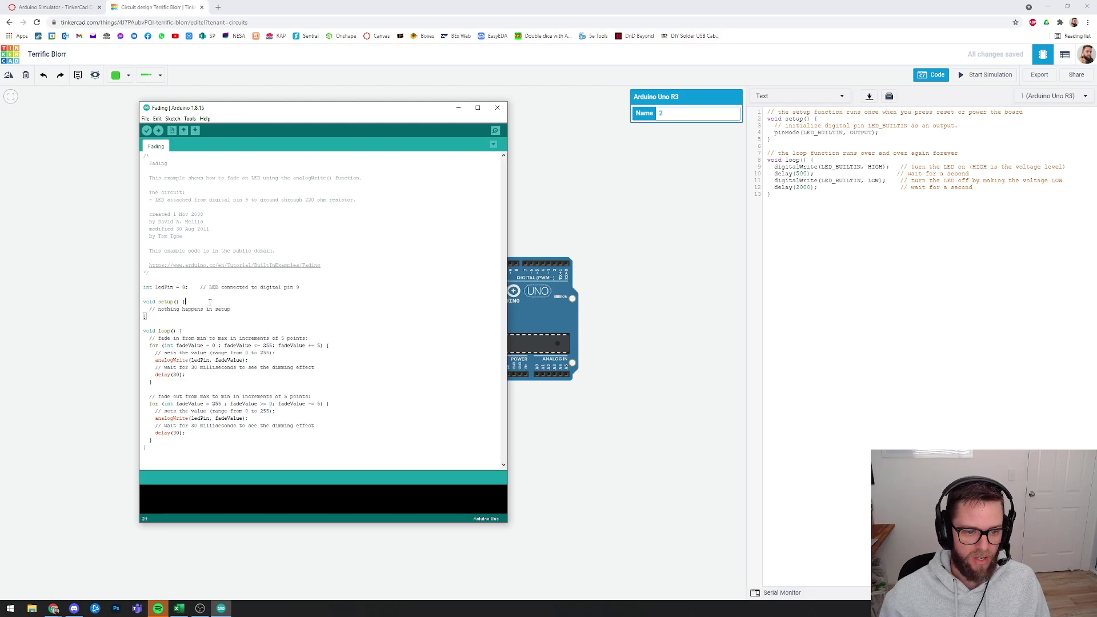
- Examine the loop's analogWrite call with its ledPin argument and the increment in the fade-in for statement
click(165, 360)
drag(156, 360, 213, 360)
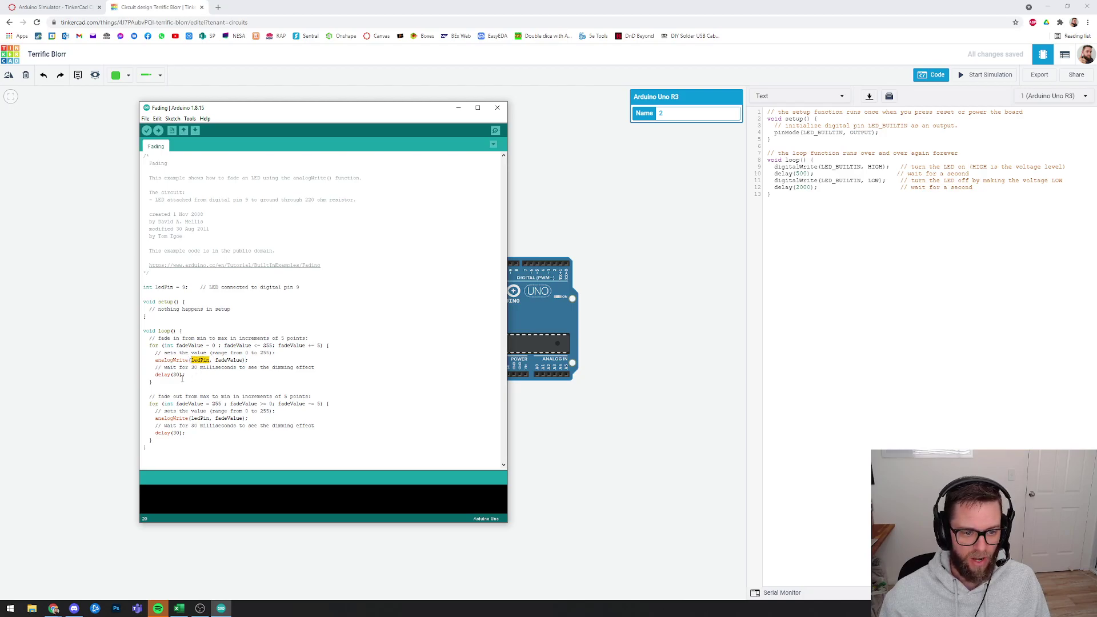
click(208, 382)
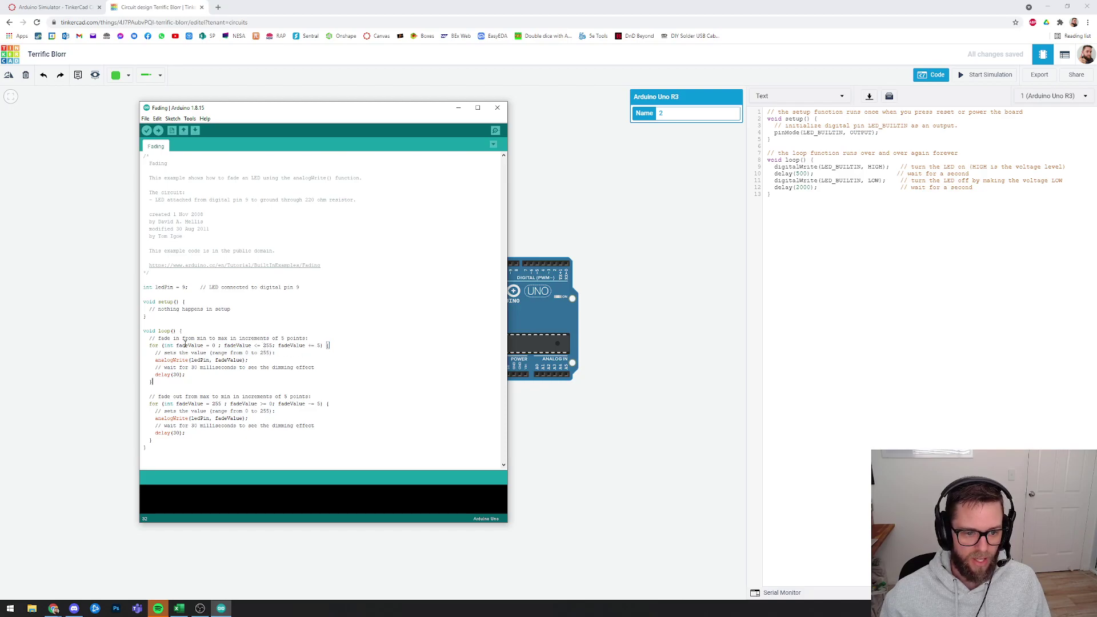
double_click(319, 346)
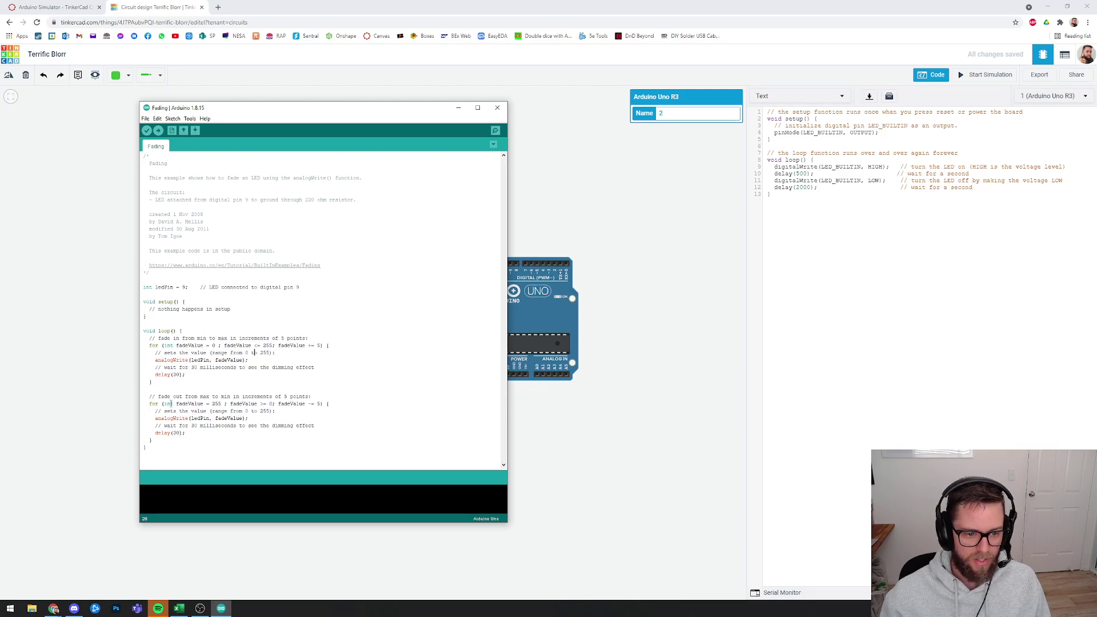
- Copy the entire Fading sketch and paste it over all of the code in Tinkercad's code editor
mouse_move(166, 450)
mouse_down()
mouse_move(146, 338)
mouse_move(136, 150)
mouse_up()
key(ctrl+c)
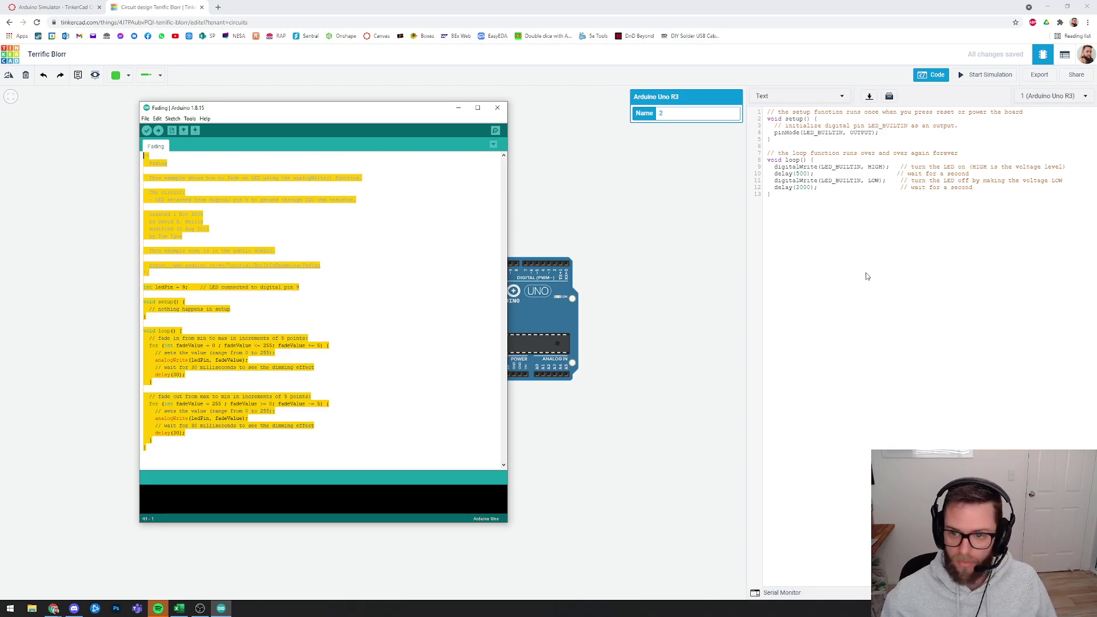
click(844, 202)
key(ctrl+a)
key(ctrl+v)
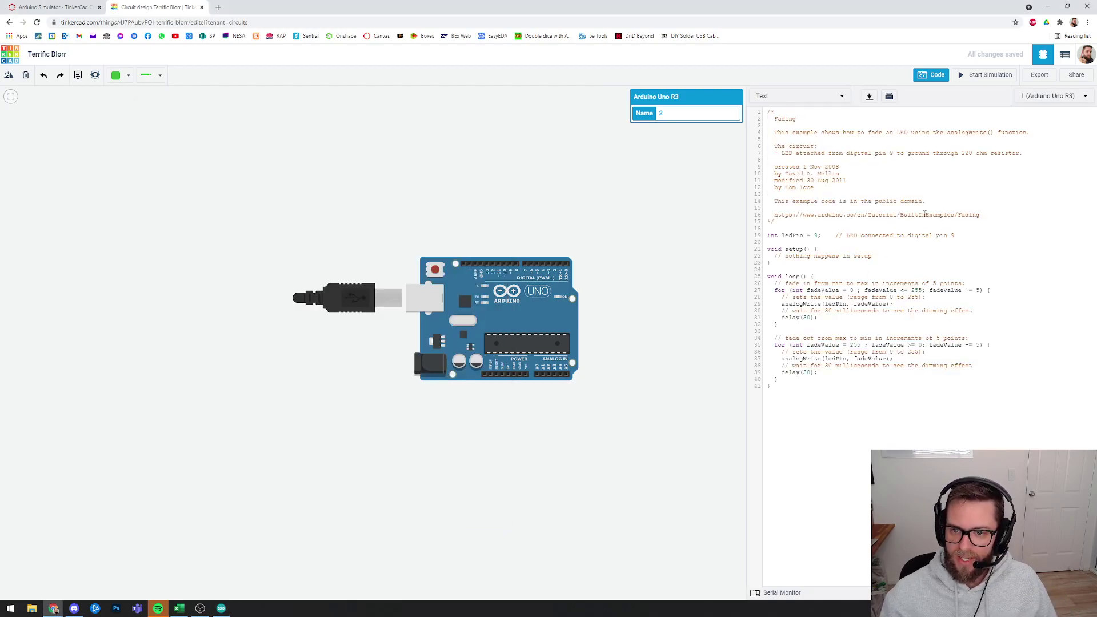
- Hide the code editor and place a red LED in the workspace above the Arduino Uno's digital pins
click(932, 75)
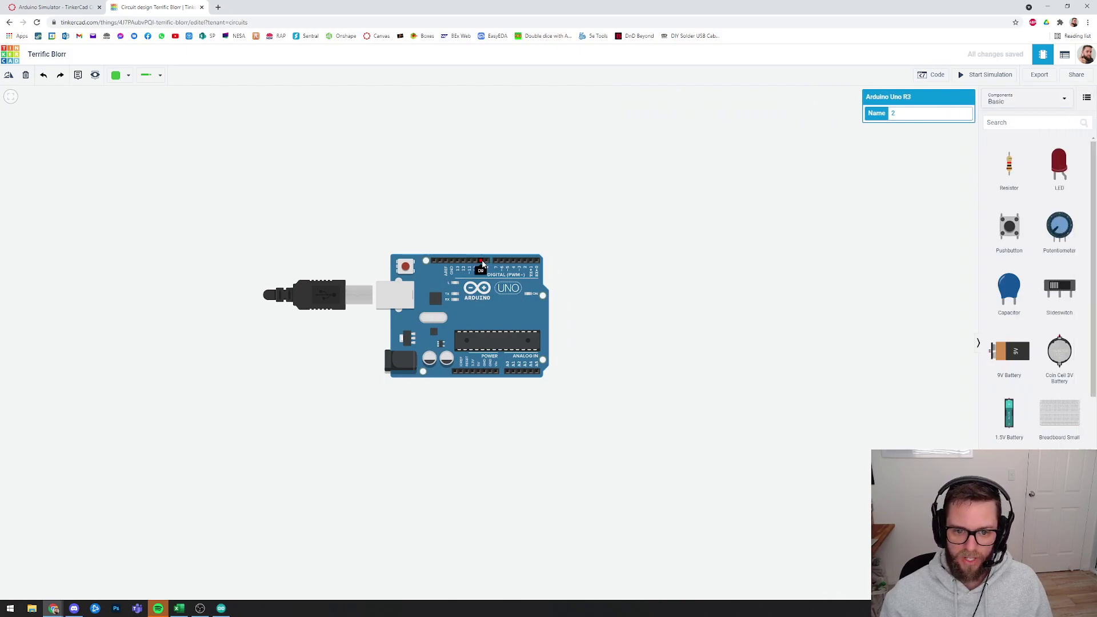
drag(1060, 163, 569, 188)
click(673, 206)
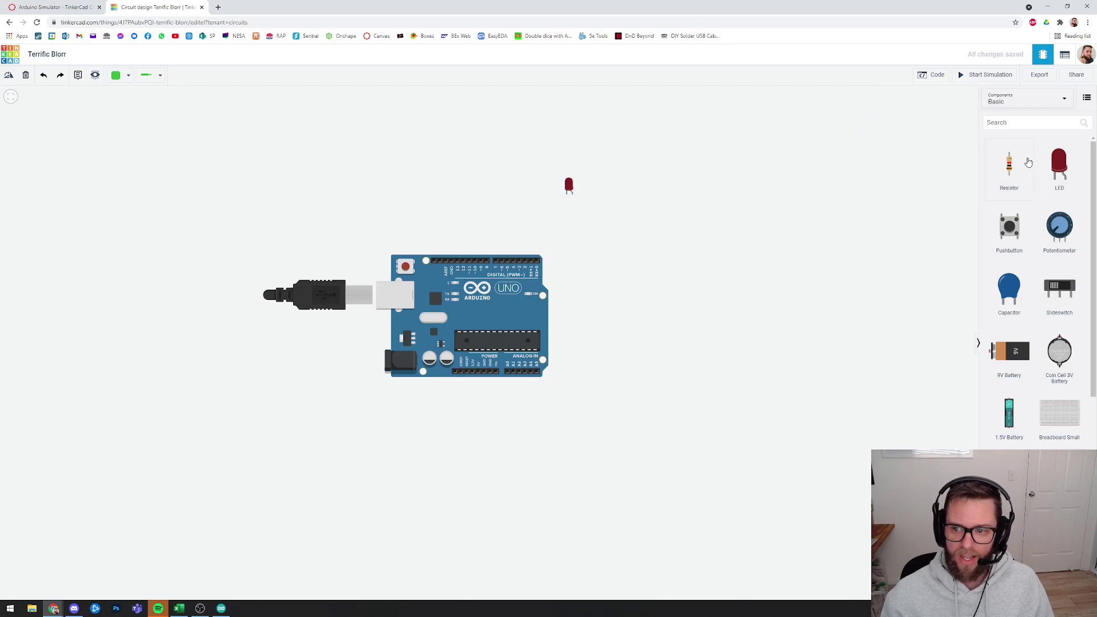
- Wire the LED's cathode to digital pin 9 and its anode to the 3.3V pin, and shift the LED slightly
click(568, 193)
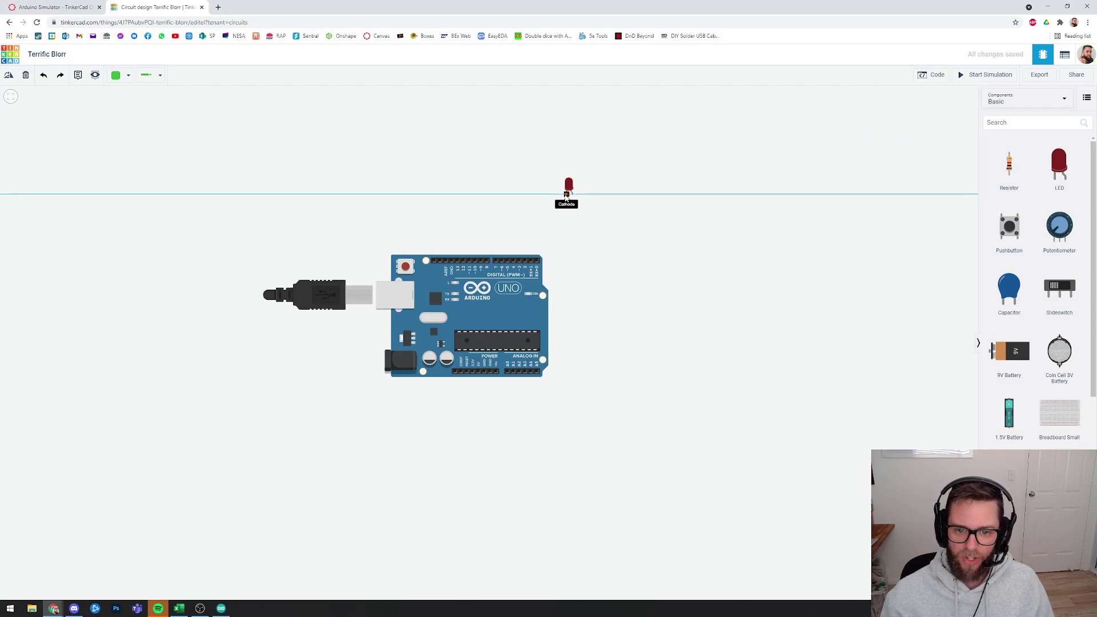
click(481, 261)
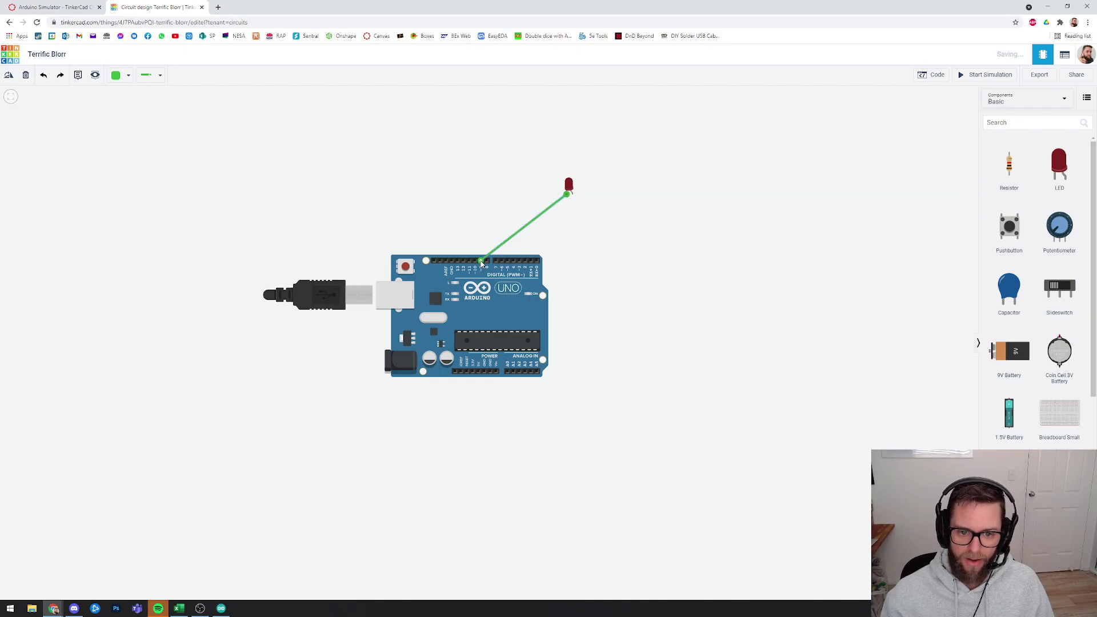
click(572, 195)
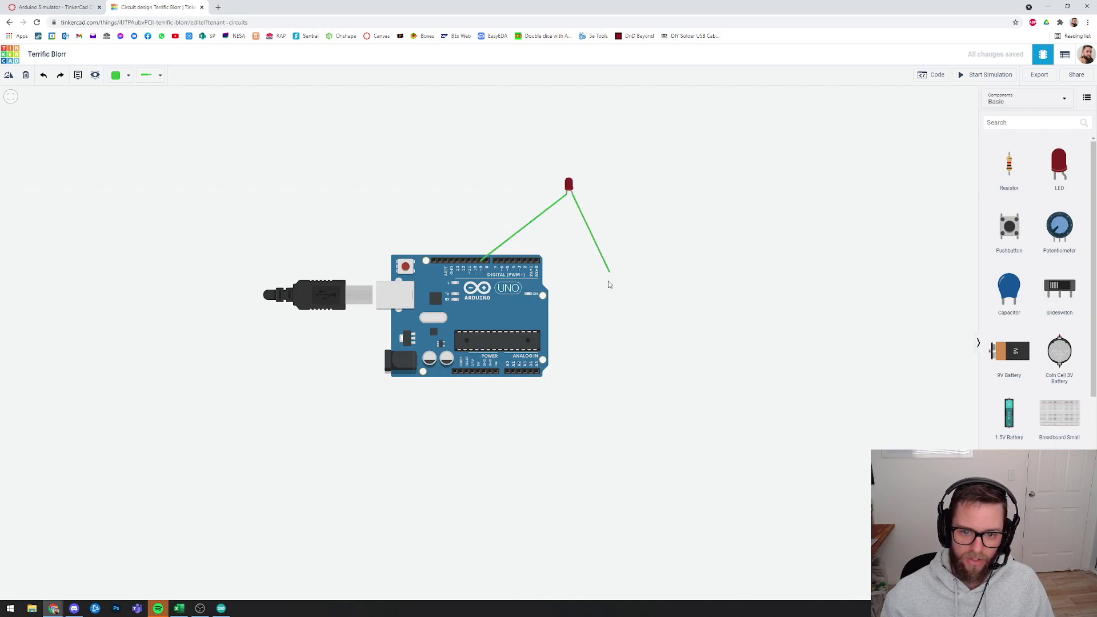
click(472, 373)
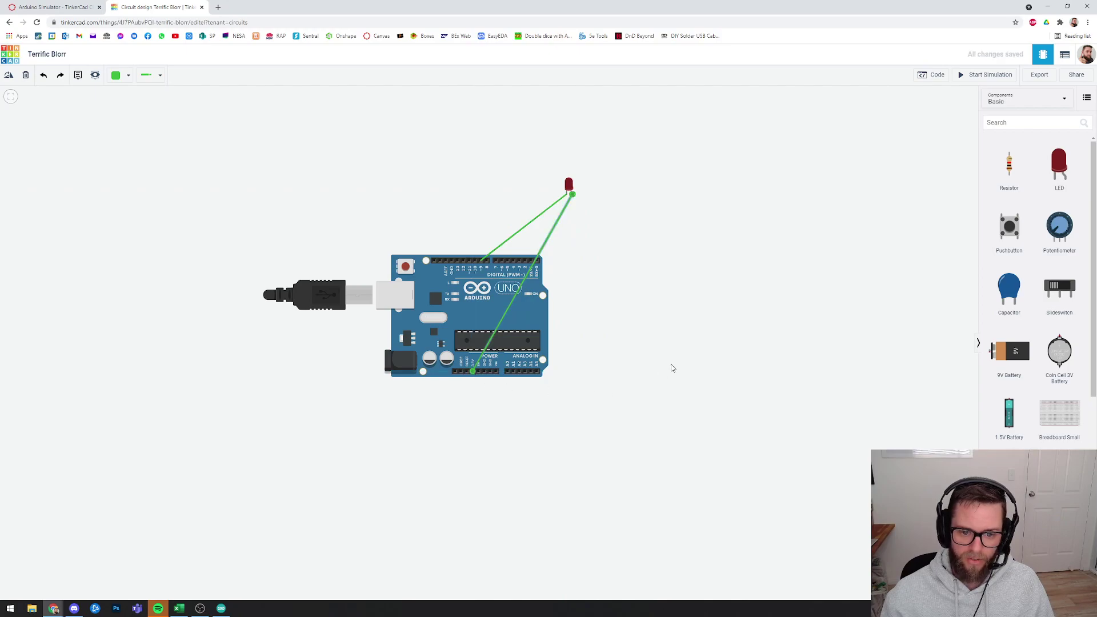
drag(572, 187, 590, 198)
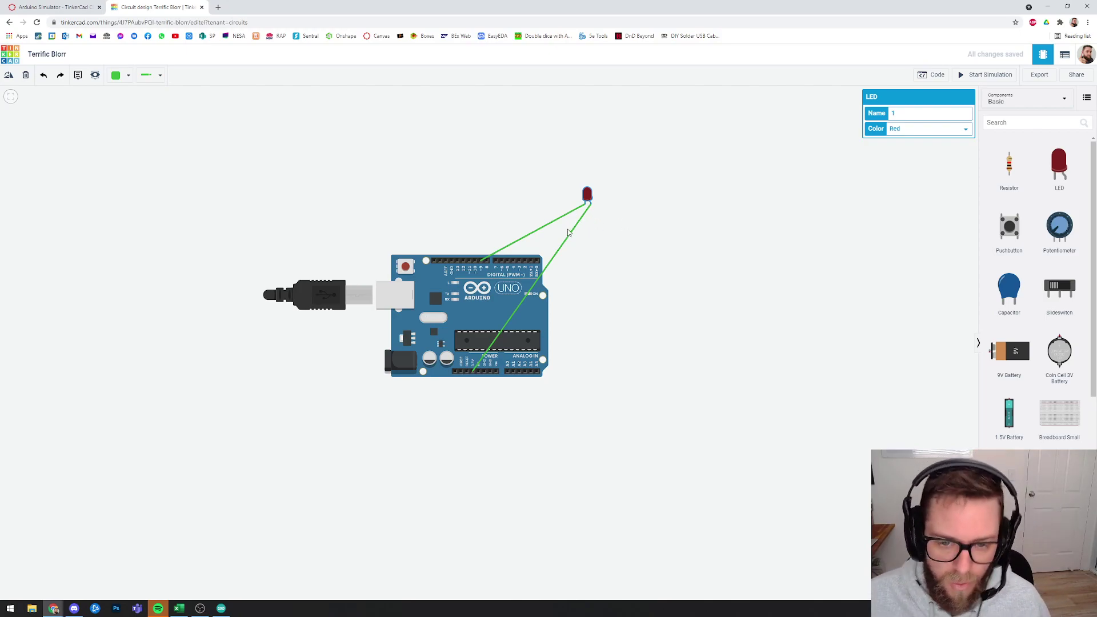
click(722, 212)
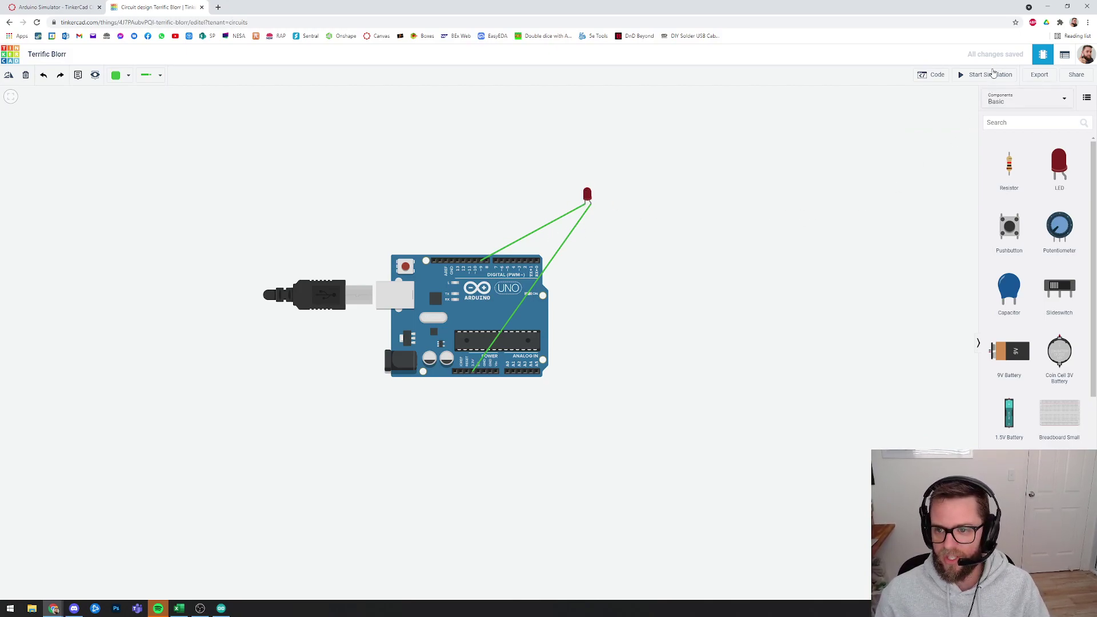
- Show the Fading code and highlight the pin number assigned to ledPin to compare it with the LED's wiring
click(931, 75)
click(872, 384)
double_click(816, 235)
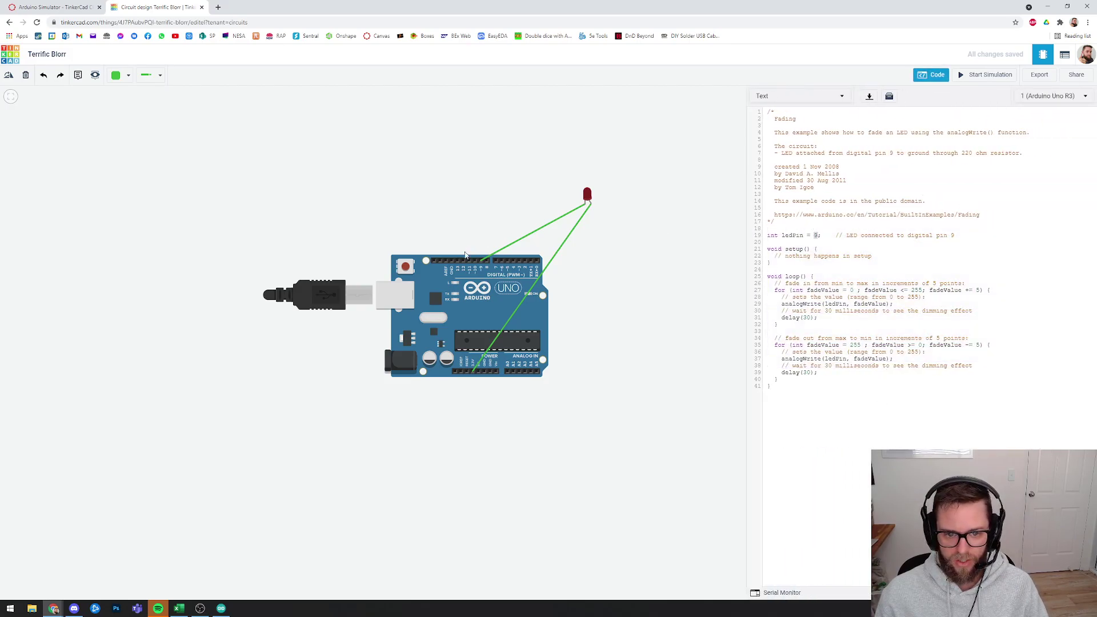
- Run the Fading simulation to watch the external LED, stop it, and hide the code editor
click(976, 78)
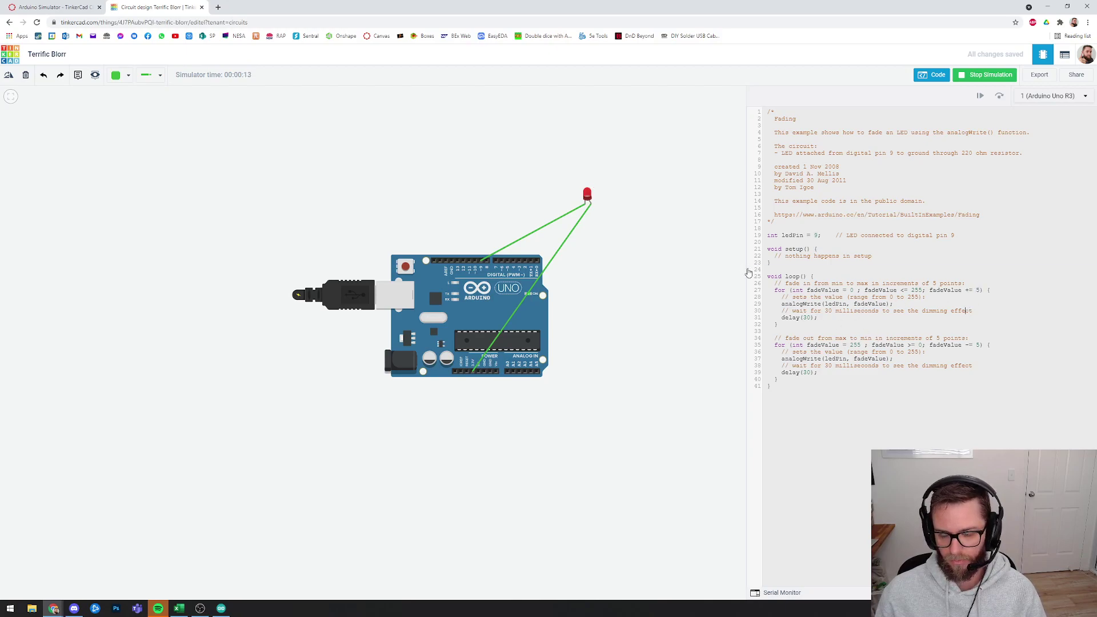
click(983, 75)
click(932, 75)
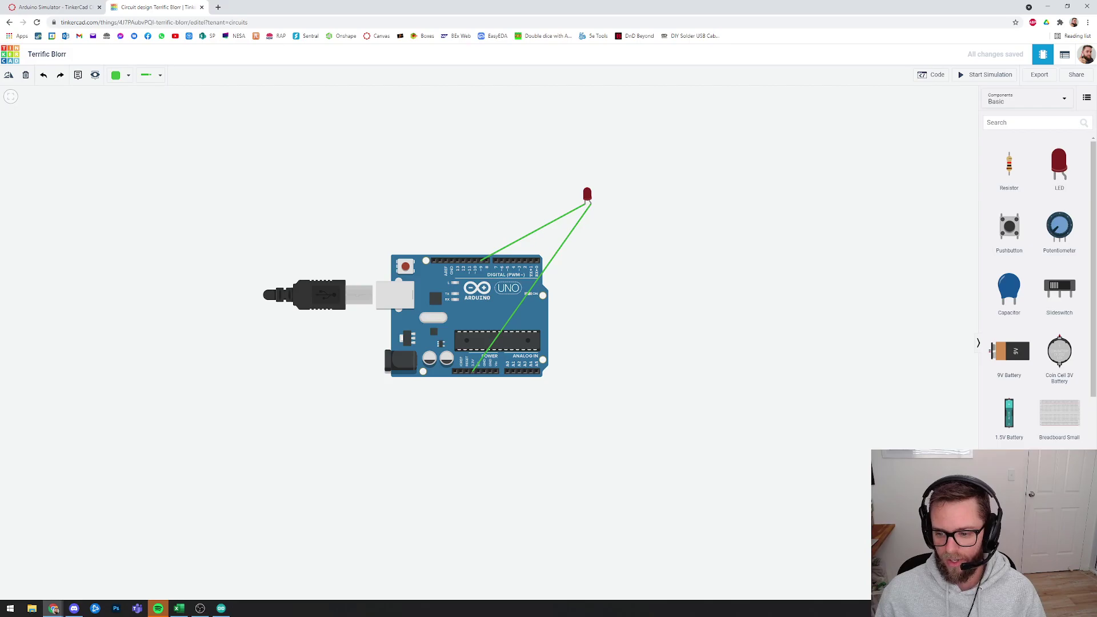
scroll(1035, 286, down, 5)
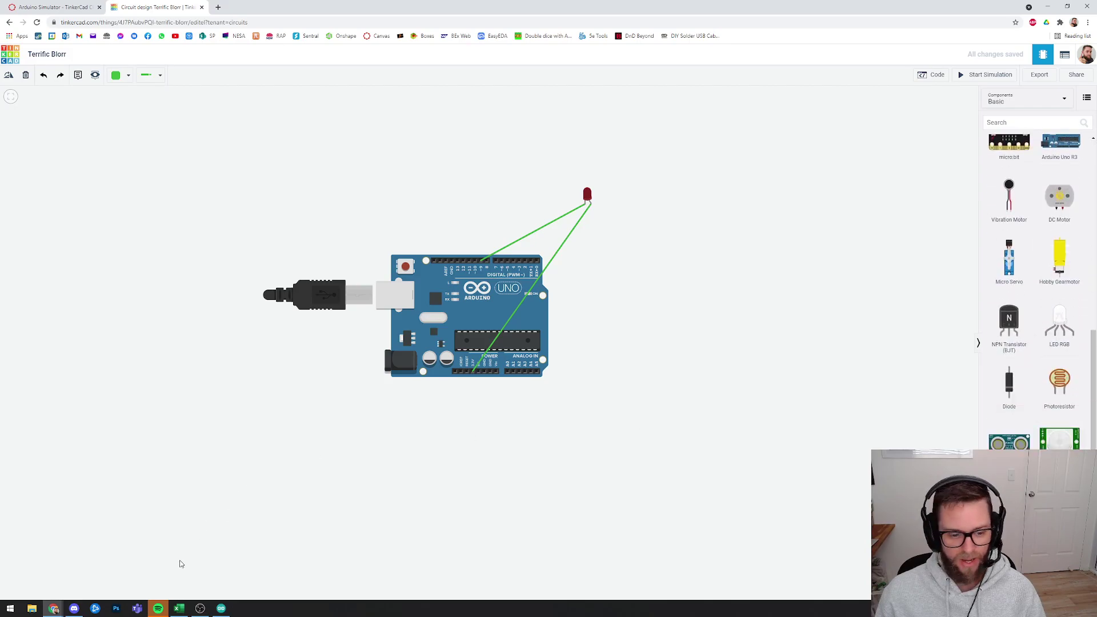
- Switch to the Arduino IDE and open the Fading sketch from the built-in 03.Analog examples
click(221, 608)
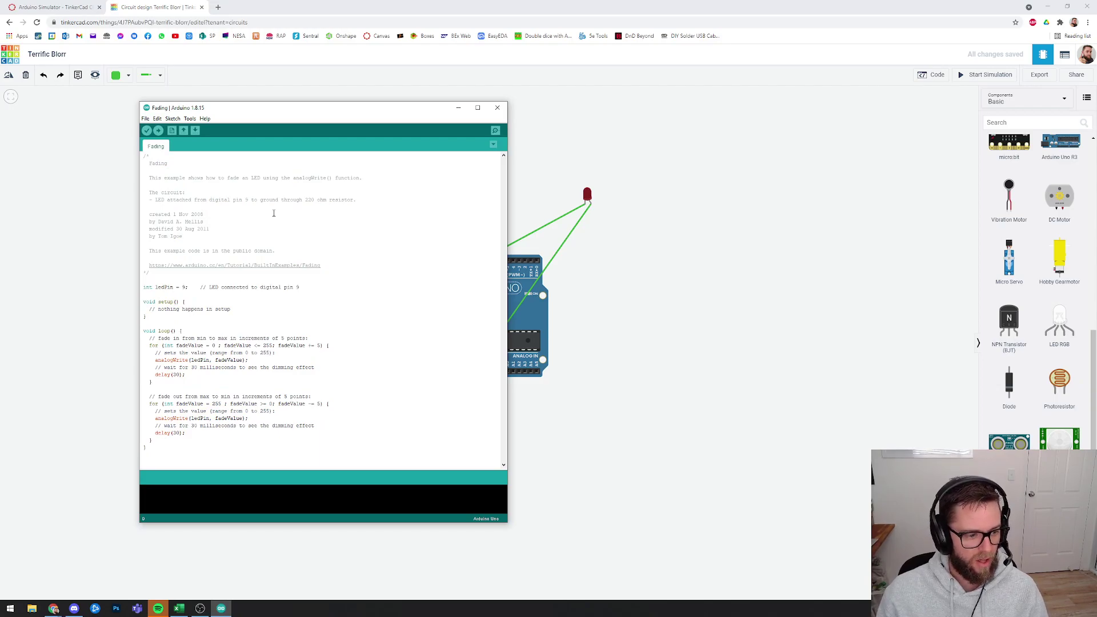
click(146, 119)
mouse_move(189, 151)
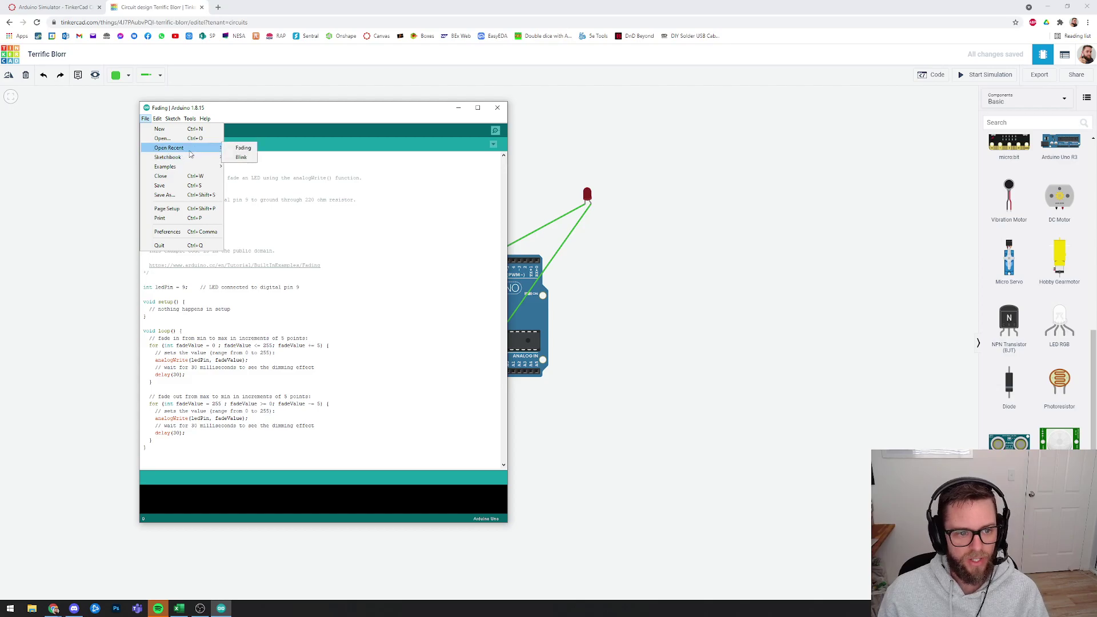
mouse_move(194, 170)
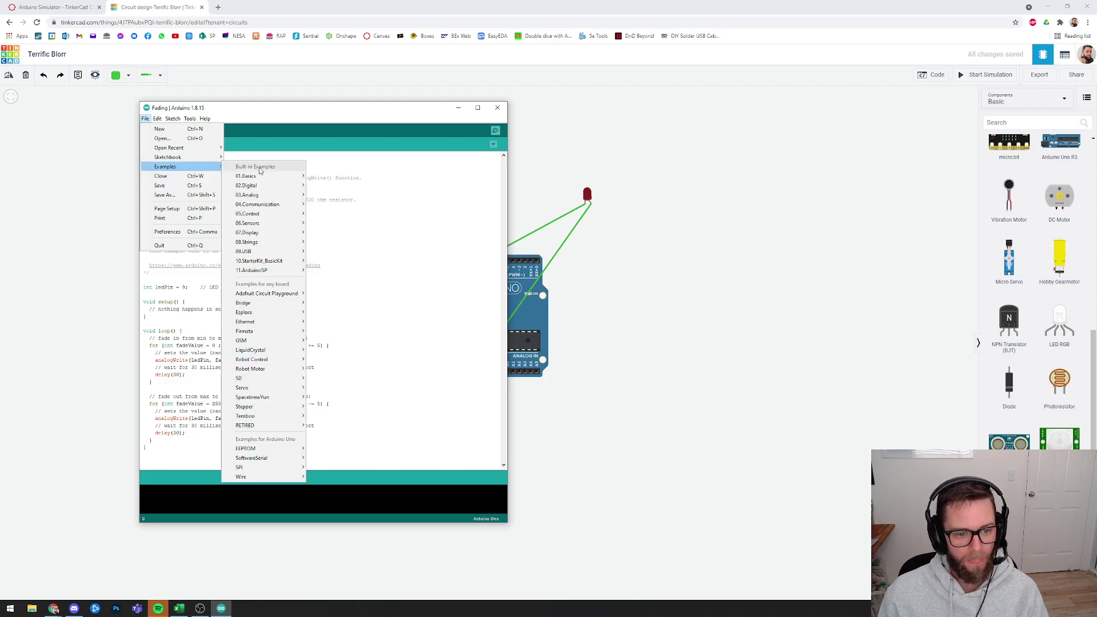
mouse_move(261, 196)
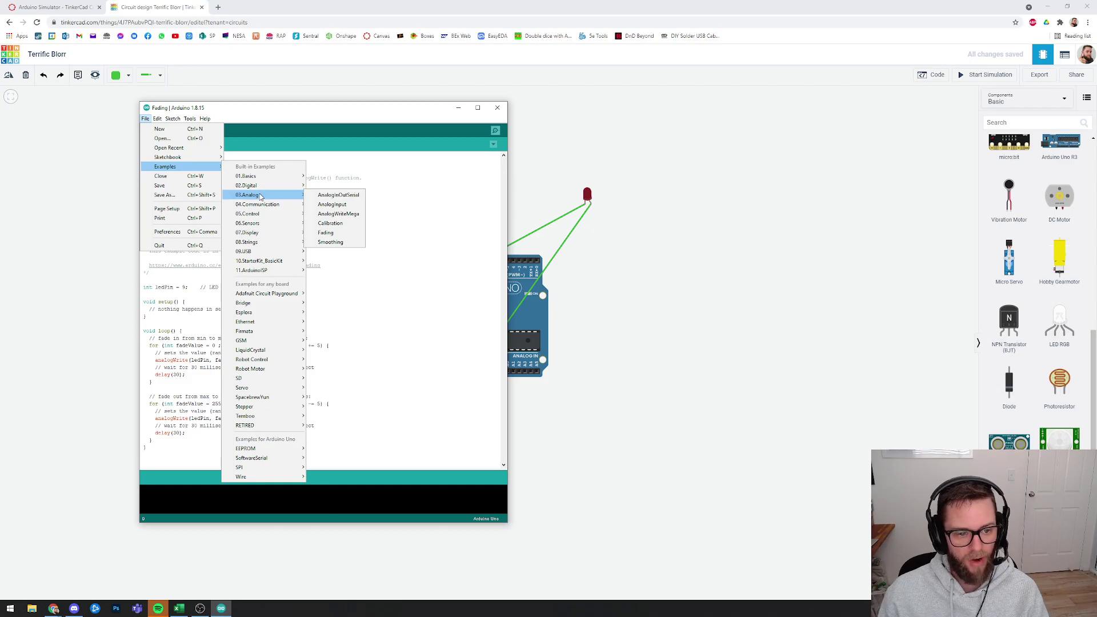
click(325, 233)
- Highlight the entire Fading sketch in the Arduino IDE and return to the Tinkercad circuit
drag(196, 463, 101, 97)
key(BackSpace)
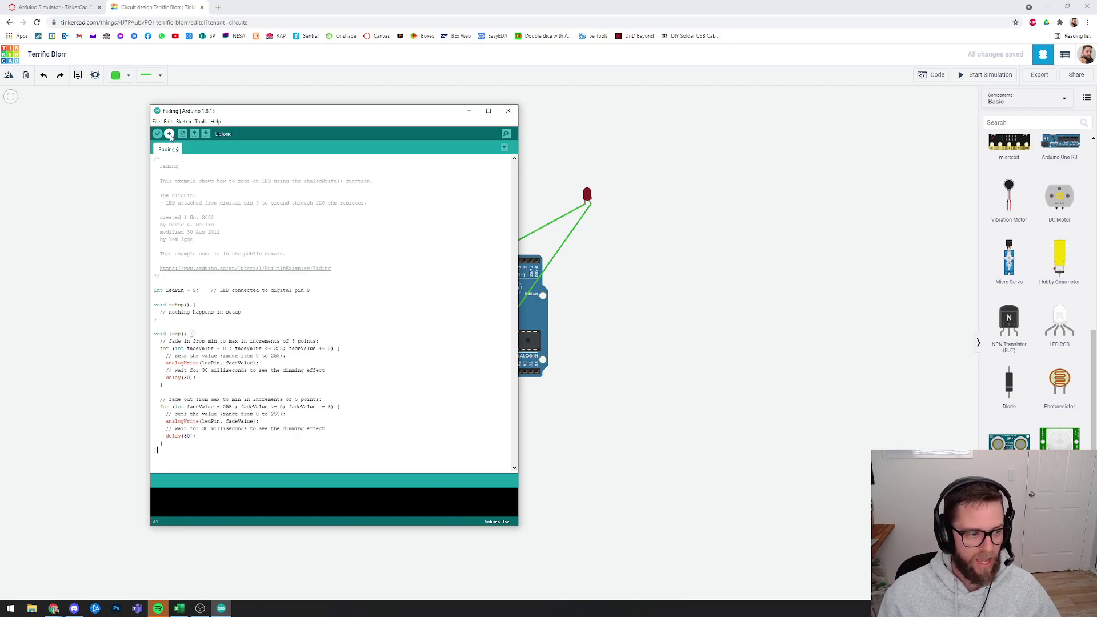
drag(192, 461, 721, 138)
click(721, 139)
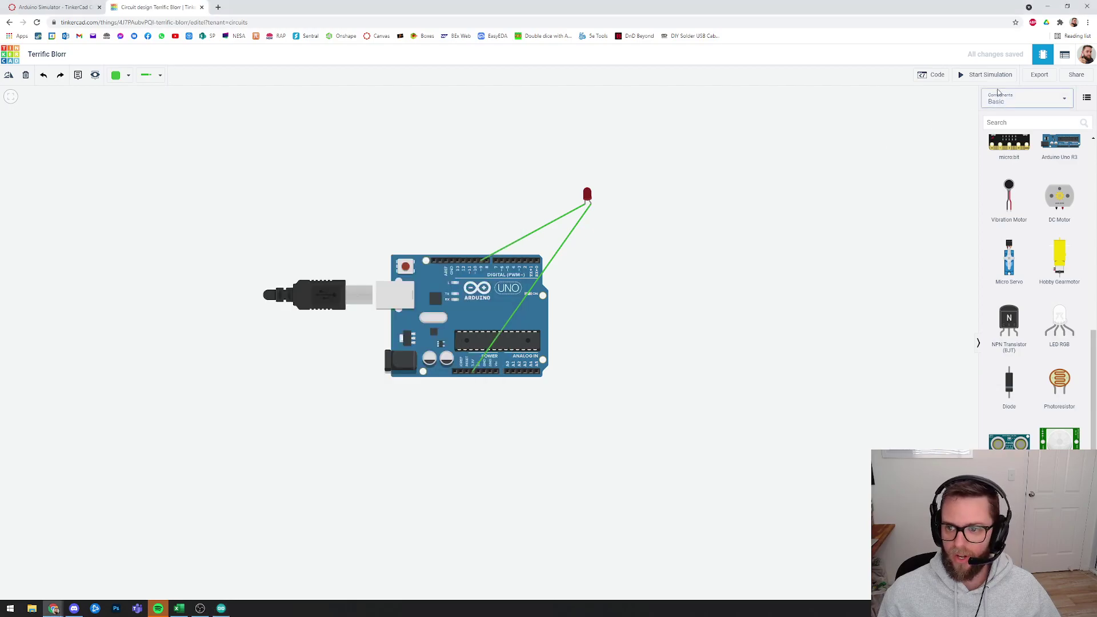
- Show Tinkercad's code editor, select all of its code as the part to replace, and hide the editor
click(933, 74)
click(936, 390)
key(ctrl+a)
click(932, 75)
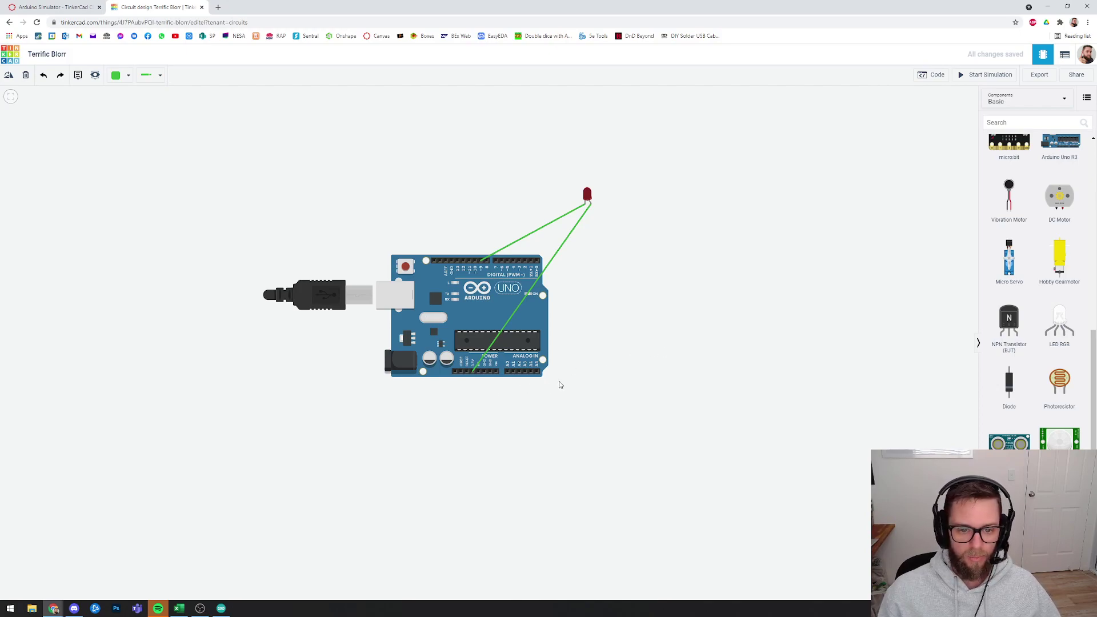
click(200, 608)
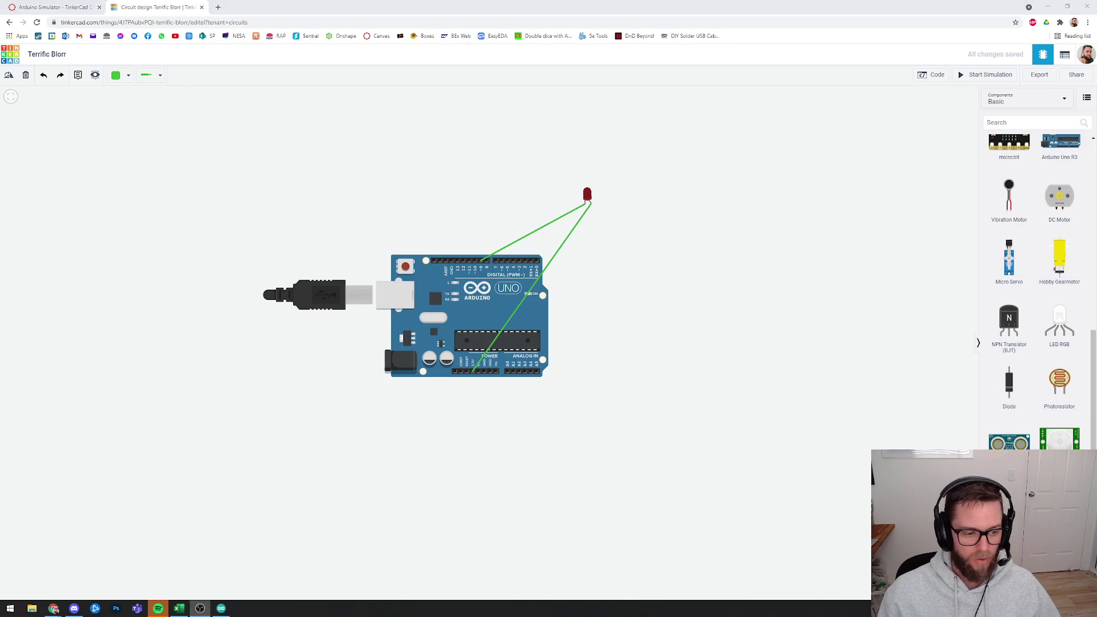